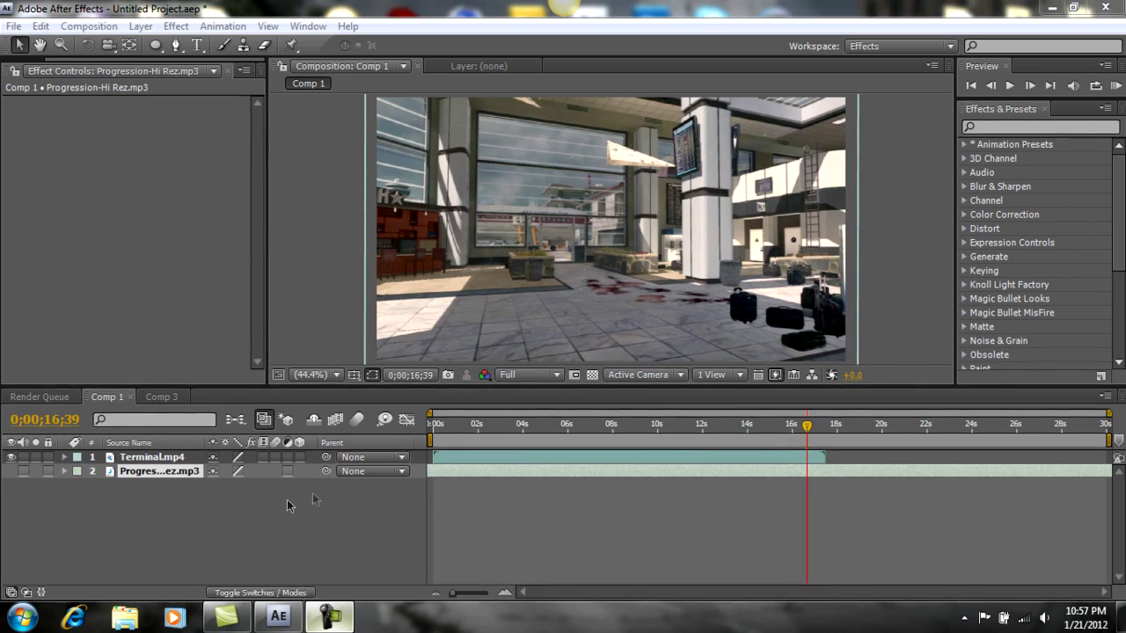
Preview the Terminal.mp4 clip in Comp 1.
{"action": "left_click", "coordinate": [343, 501]}
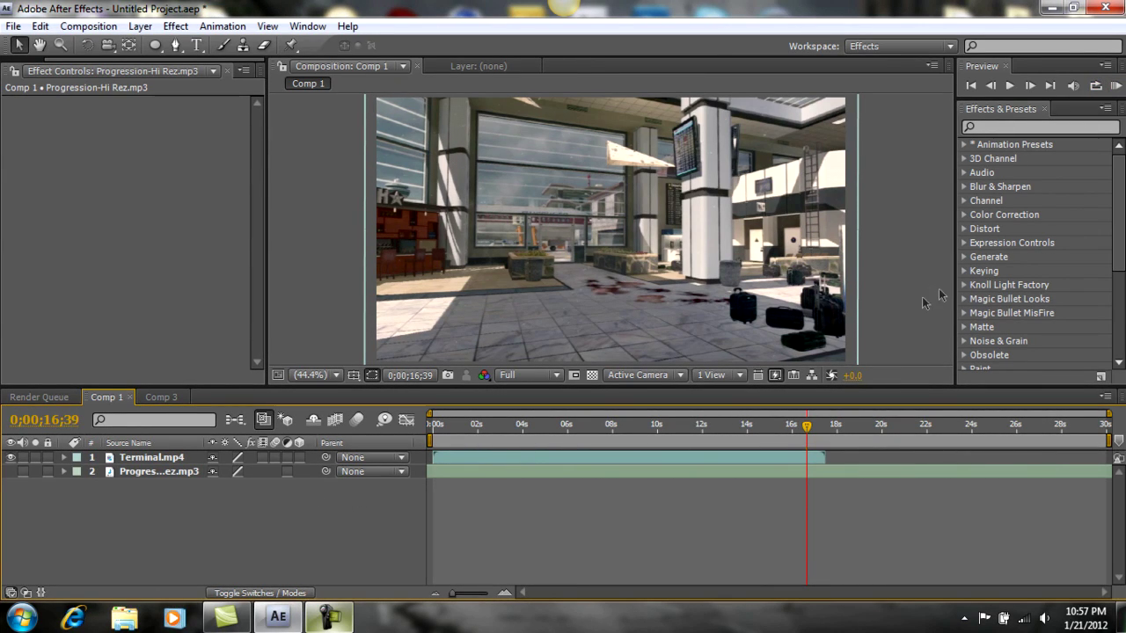
{"action": "left_click", "coordinate": [151, 458]}
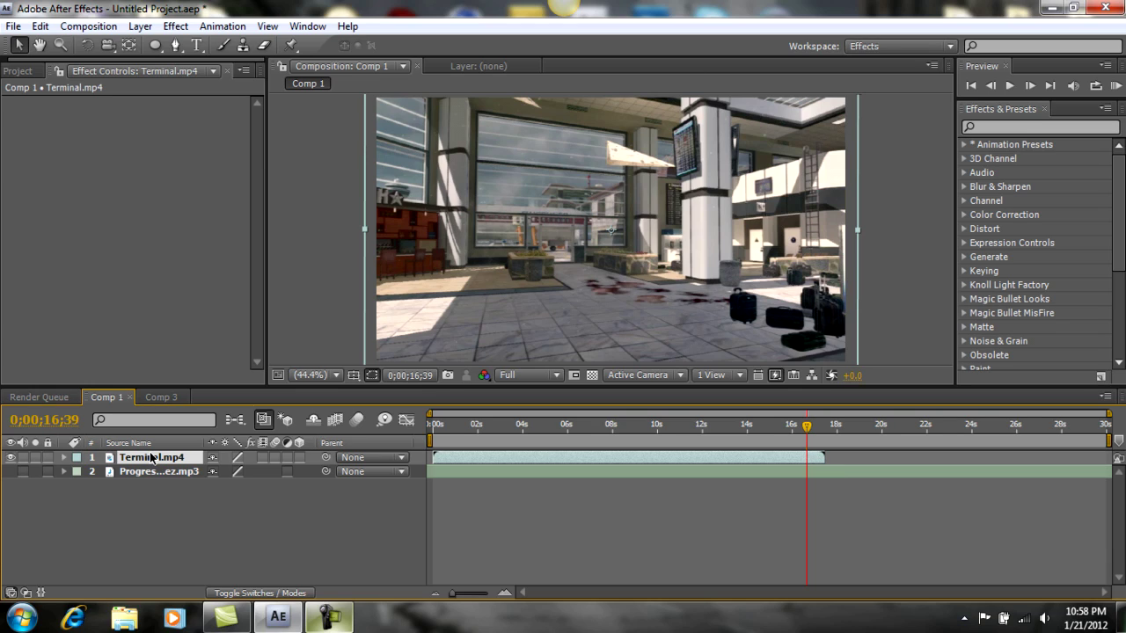
{"action": "left_click", "coordinate": [1114, 86]}
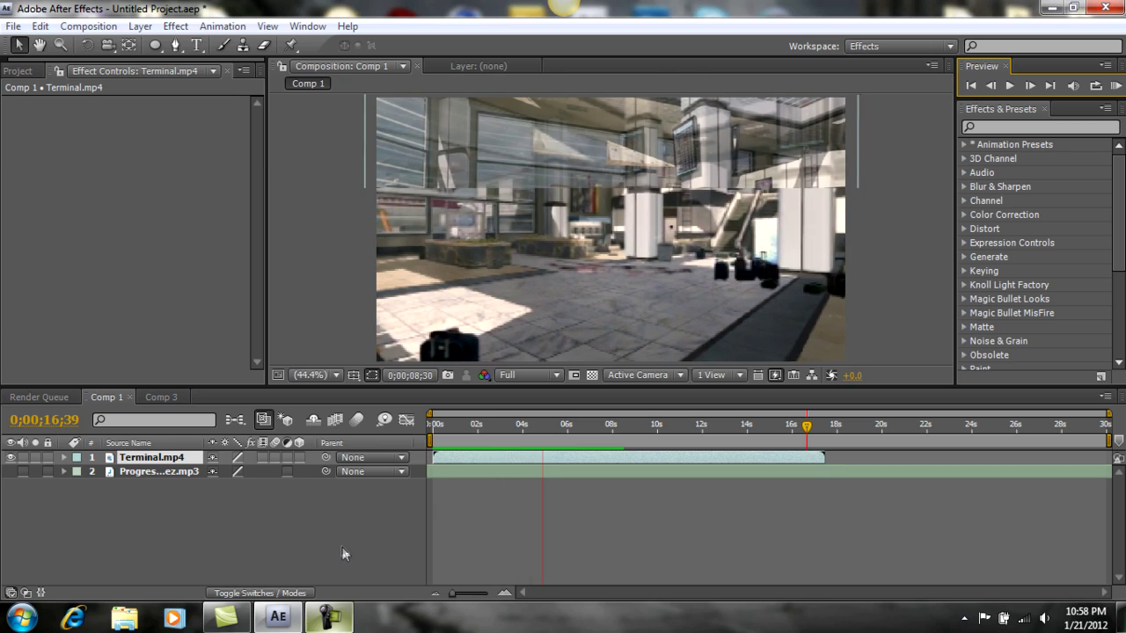
{"action": "left_click", "coordinate": [684, 365]}
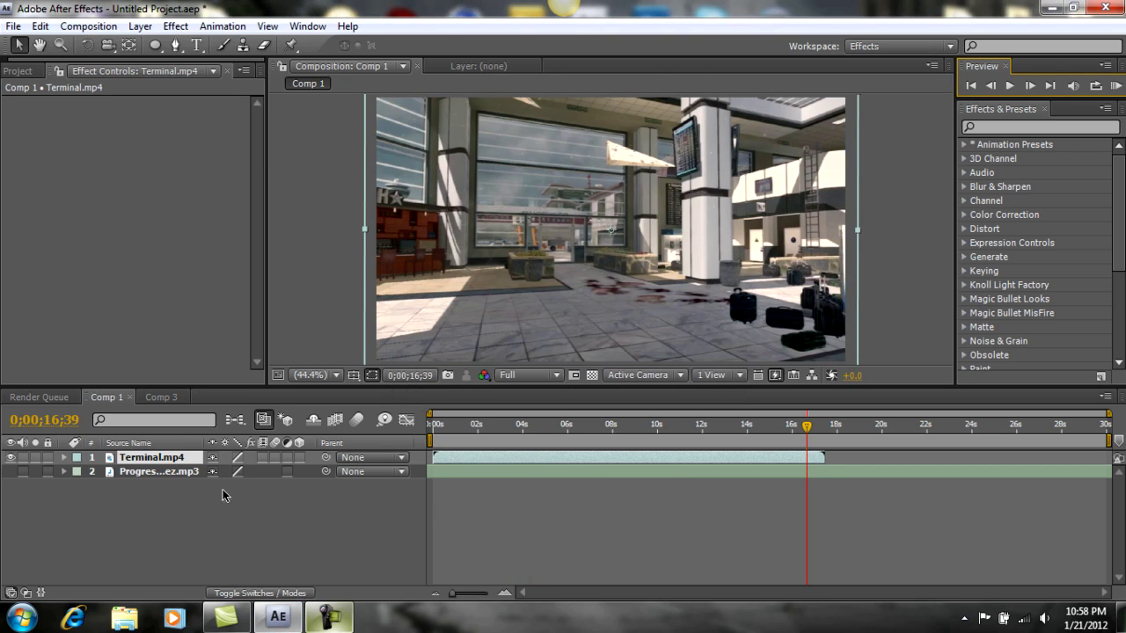
Reveal the Rotation property of the Terminal.mp4 layer and remove its existing expression.
{"action": "left_click", "coordinate": [172, 459]}
{"action": "key", "text": "r"}
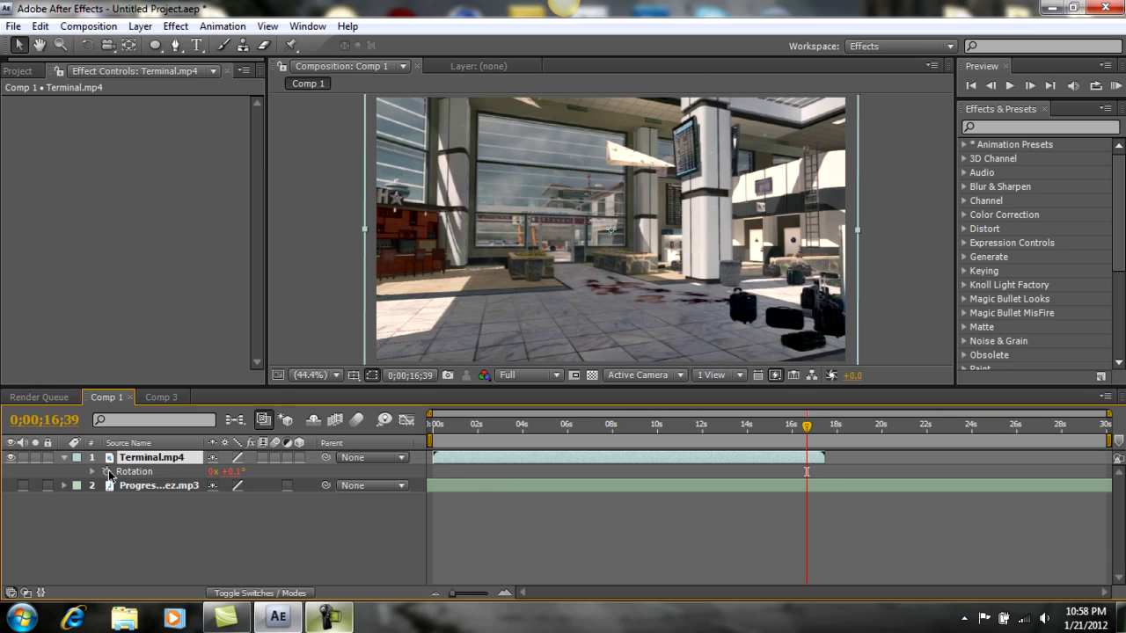
{"action": "left_click", "coordinate": [107, 471], "text": "alt"}
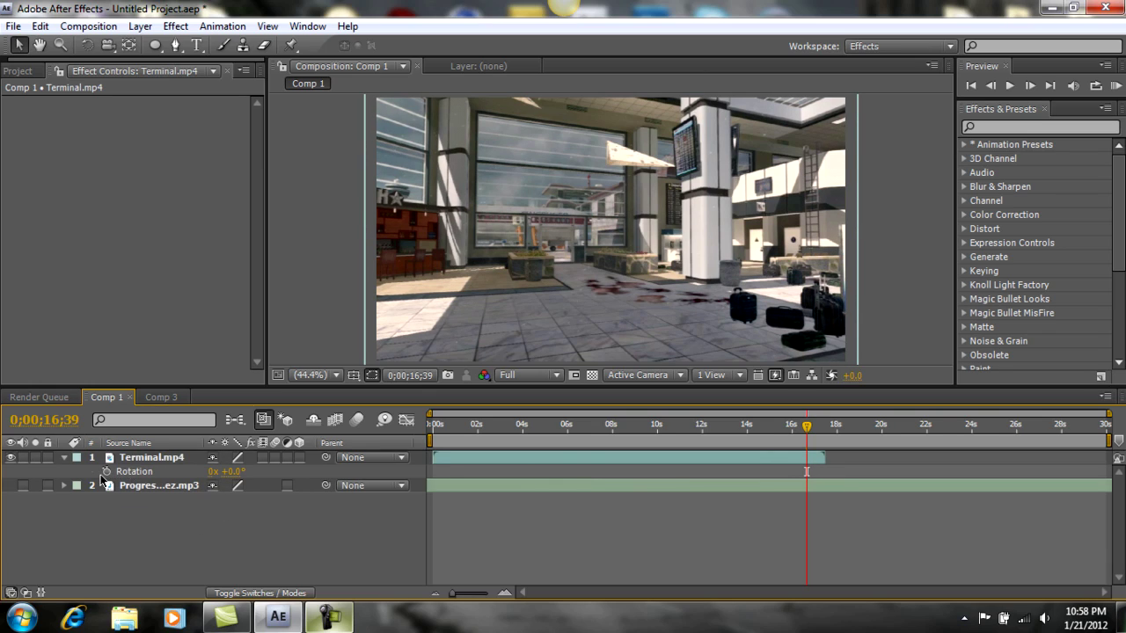
Add the expression wiggle(.5,1) to the Rotation property of the Terminal.mp4 layer.
{"action": "left_click", "coordinate": [106, 472], "text": "alt"}
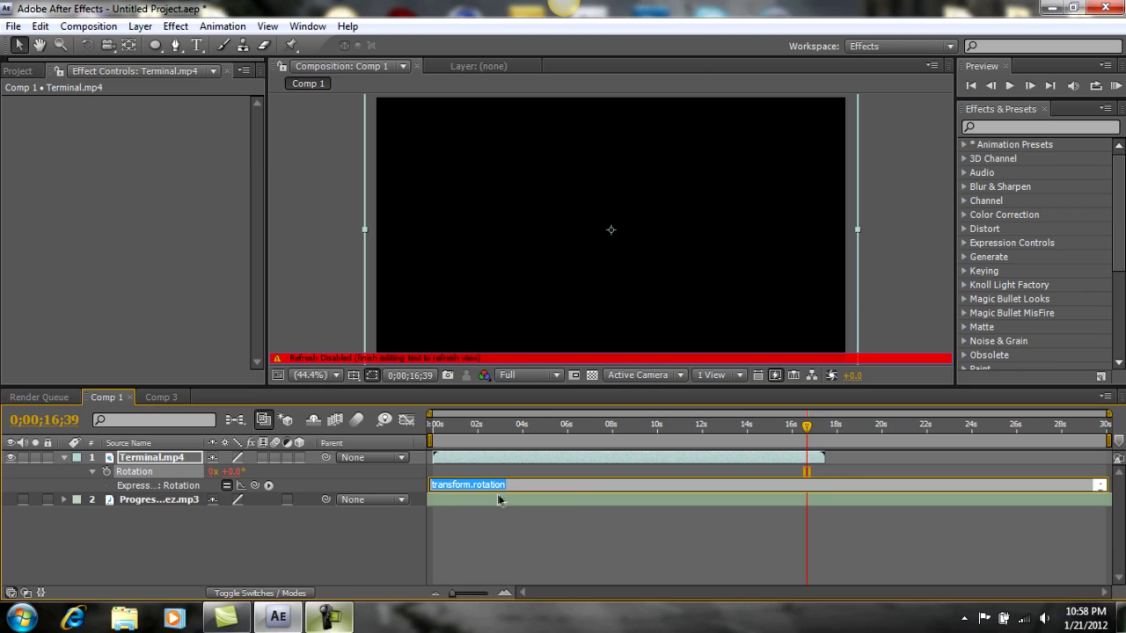
{"action": "type", "text": "wiggle"}
{"action": "key", "text": "BackSpace"}
{"action": "key", "text": "BackSpace"}
{"action": "key", "text": "BackSpace"}
{"action": "key", "text": "BackSpace"}
{"action": "key", "text": "BackSpace"}
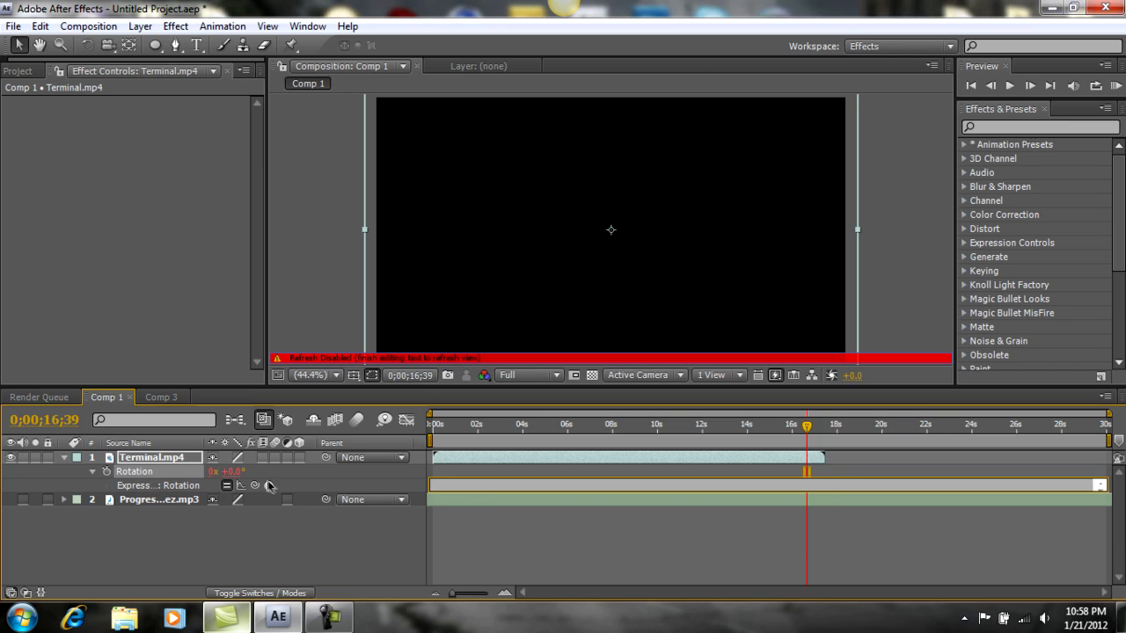
{"action": "type", "text": "wiggle(.5"}
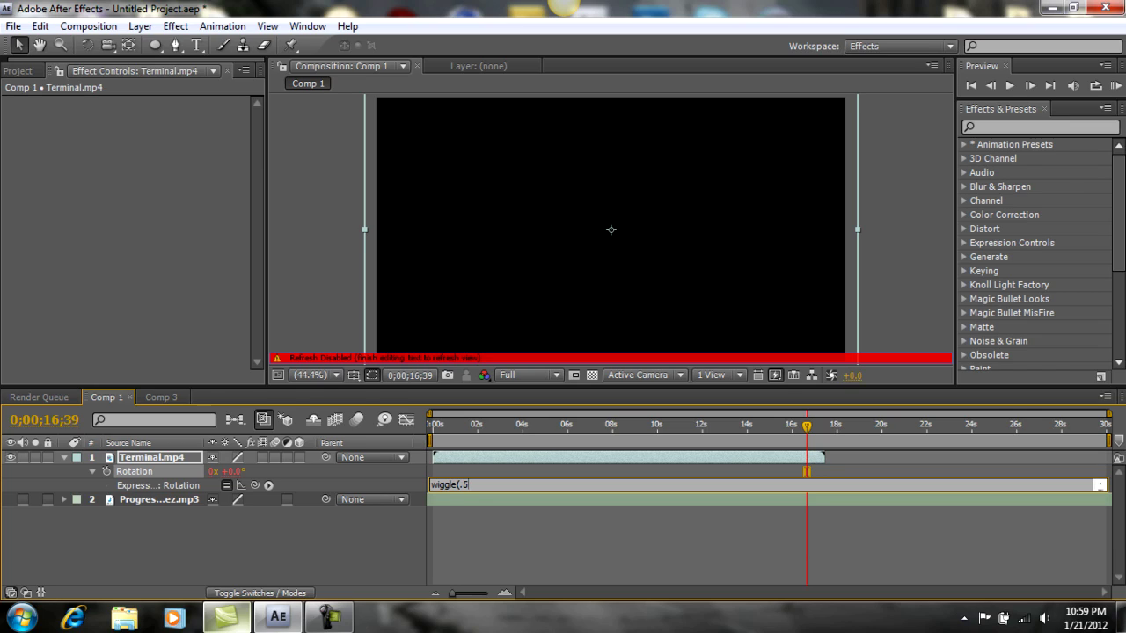
{"action": "type", "text": ",1"}
{"action": "type", "text": ")"}
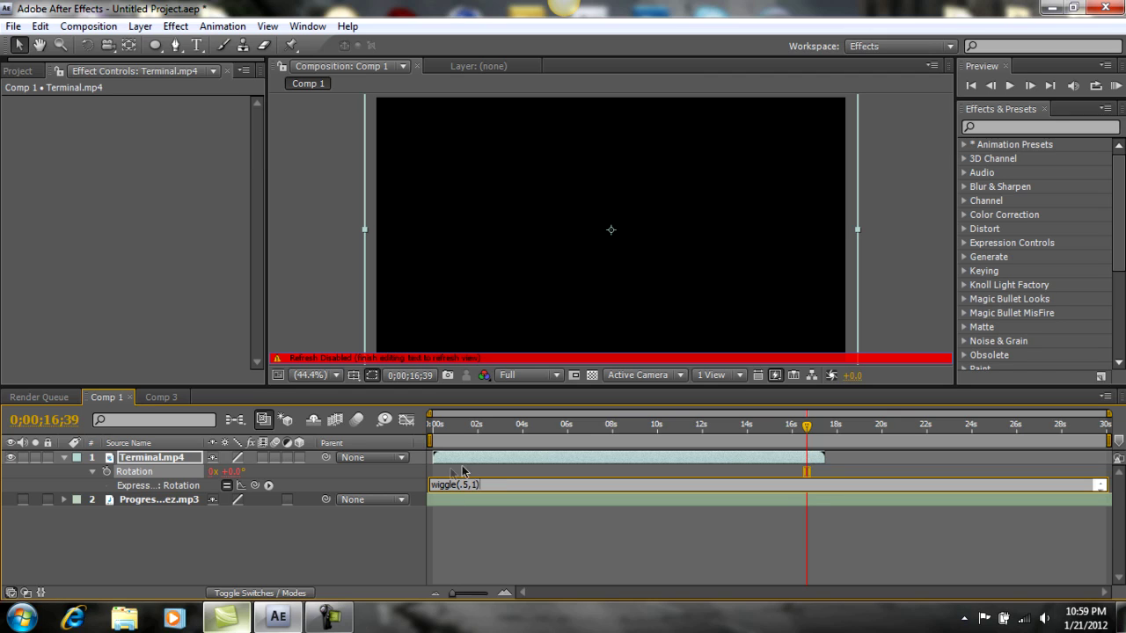
{"action": "left_click", "coordinate": [365, 557]}
Preview the wiggling clip, remove the Rotation expression from Terminal.mp4 and collapse the layer.
{"action": "key", "text": "KP_0"}
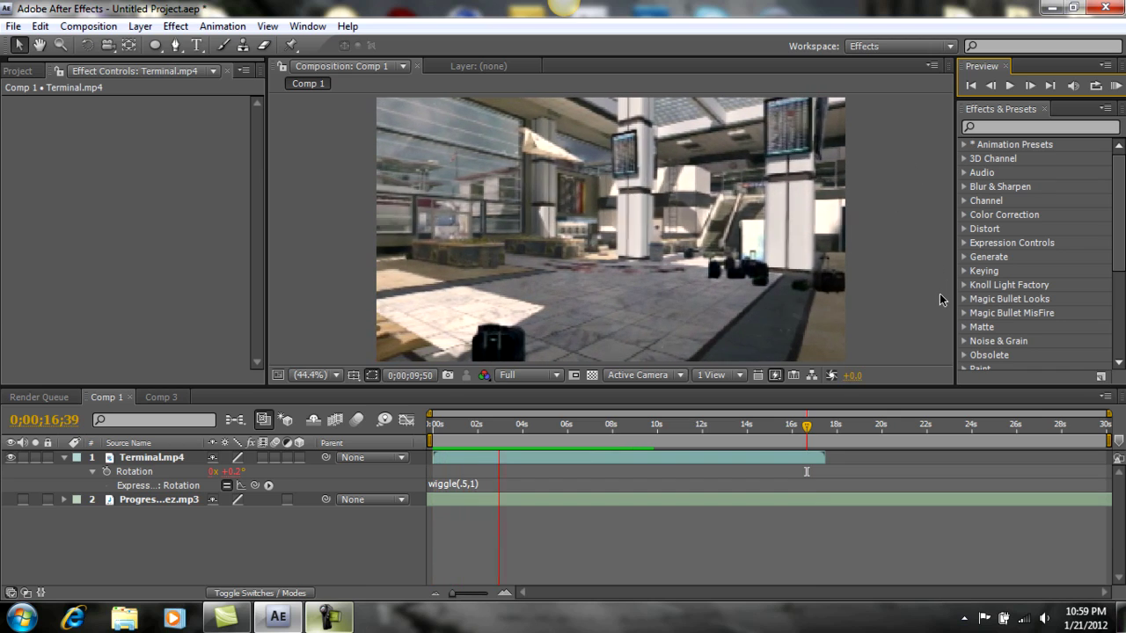
{"action": "left_click", "coordinate": [274, 537]}
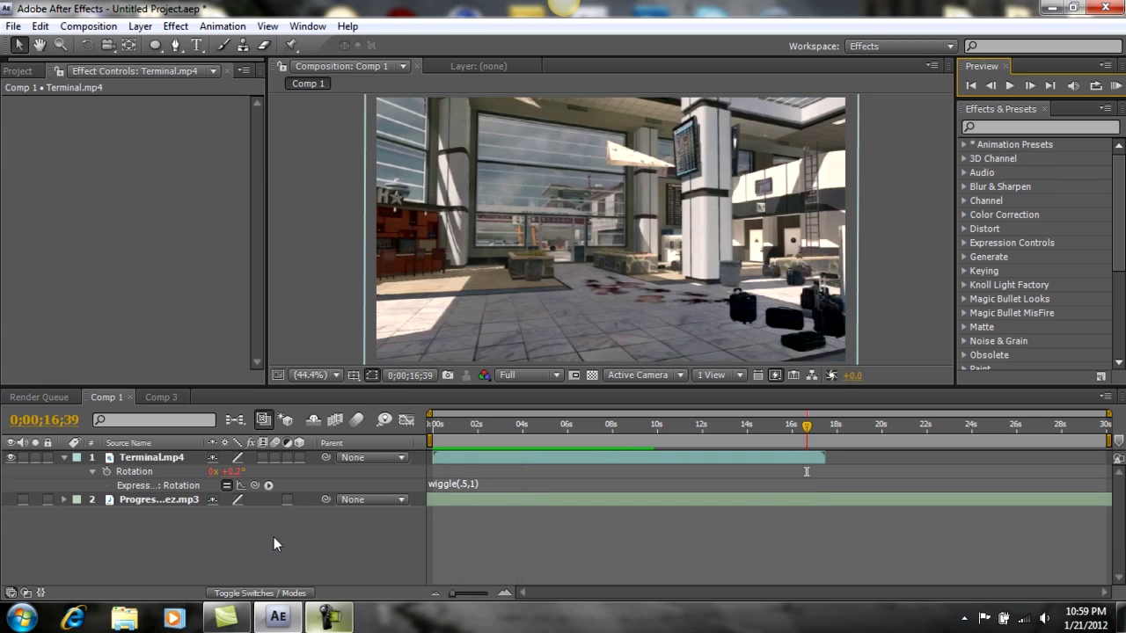
{"action": "left_click", "coordinate": [108, 473], "text": "alt"}
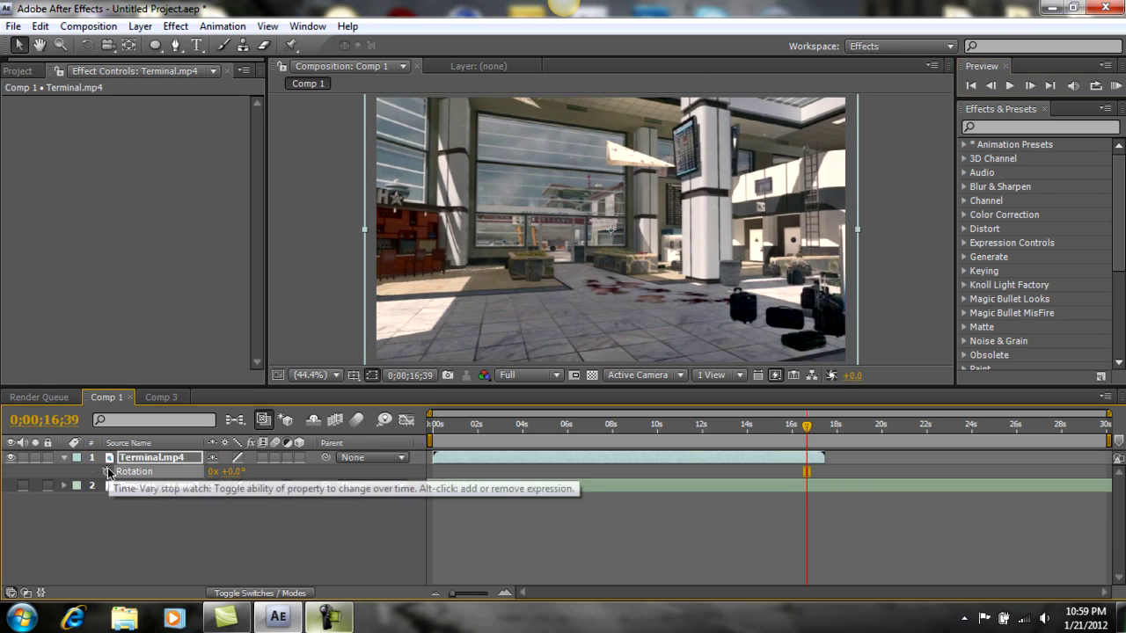
{"action": "left_click", "coordinate": [63, 457]}
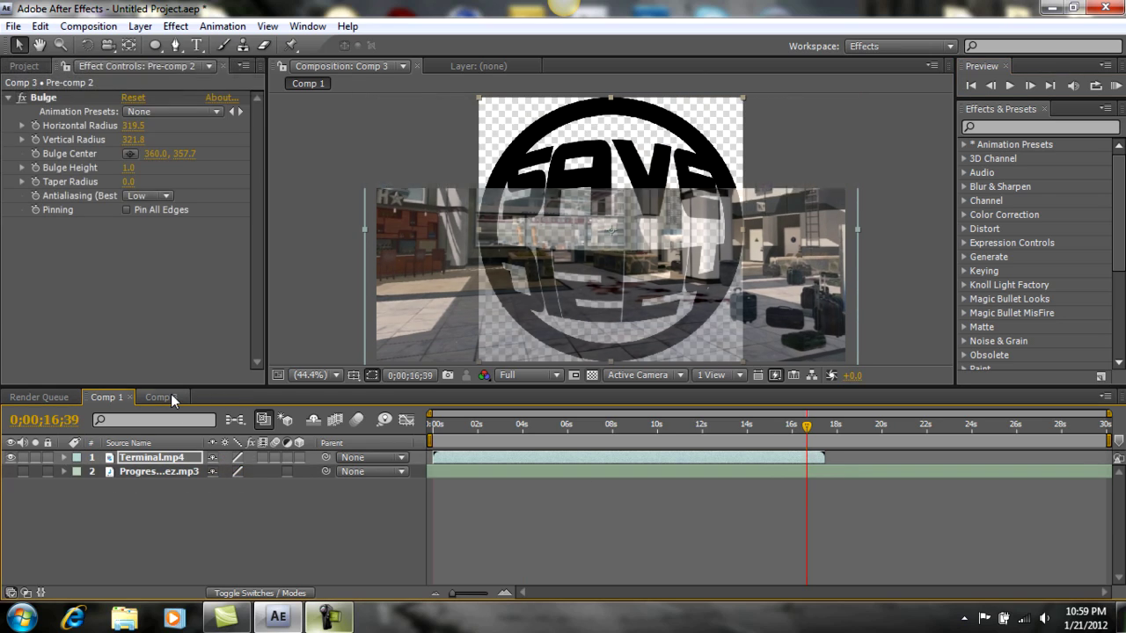
In Comp 3, turn on keyframing for the Bulge Center of Pre-comp 2 and reveal the keyframed property in the timeline.
{"action": "left_click", "coordinate": [169, 397]}
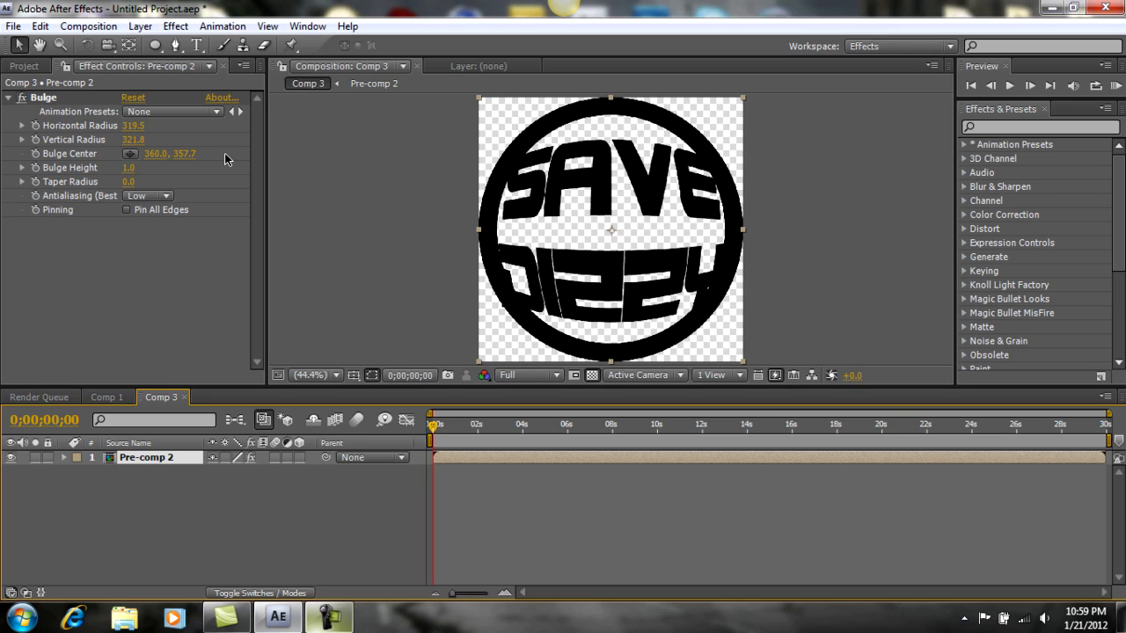
{"action": "left_click", "coordinate": [21, 98]}
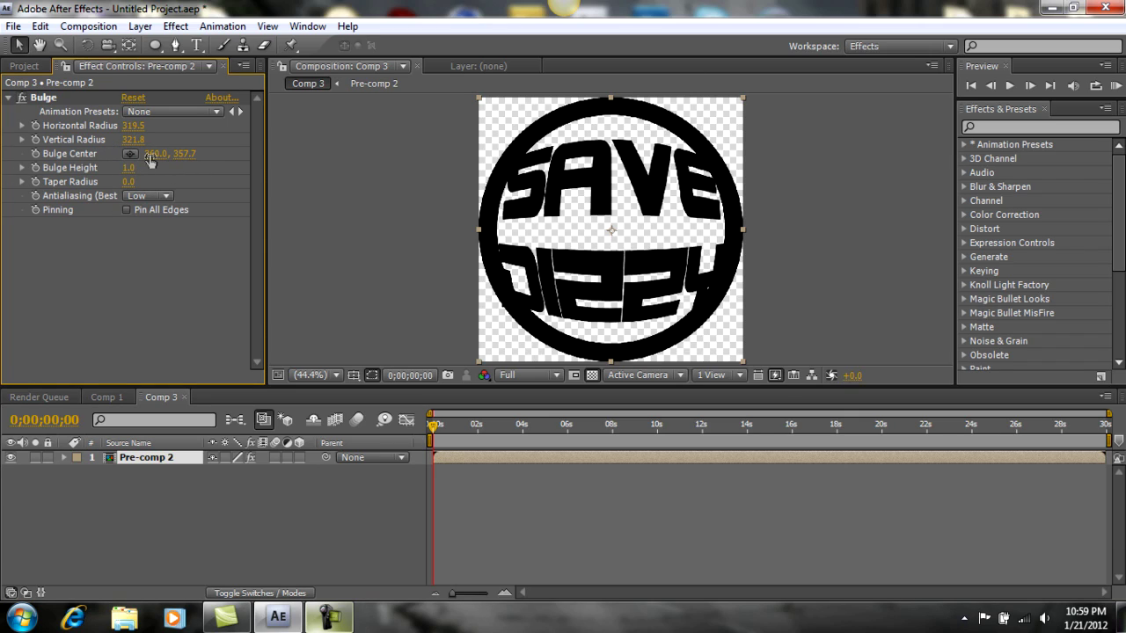
{"action": "left_click", "coordinate": [218, 164]}
{"action": "left_click", "coordinate": [36, 154]}
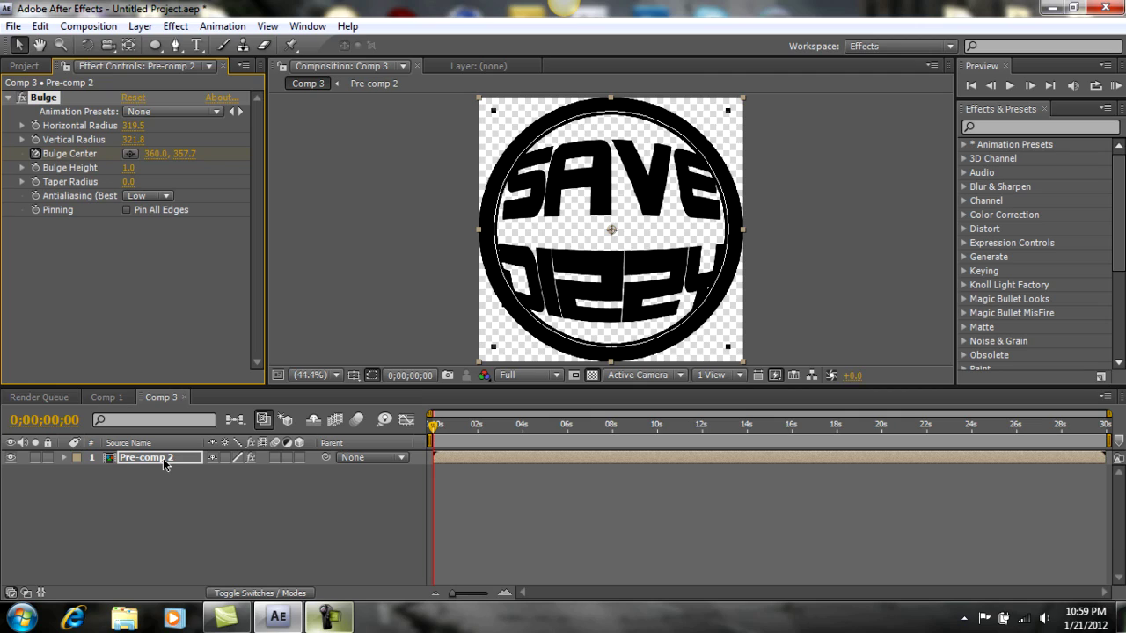
{"action": "key", "text": "u"}
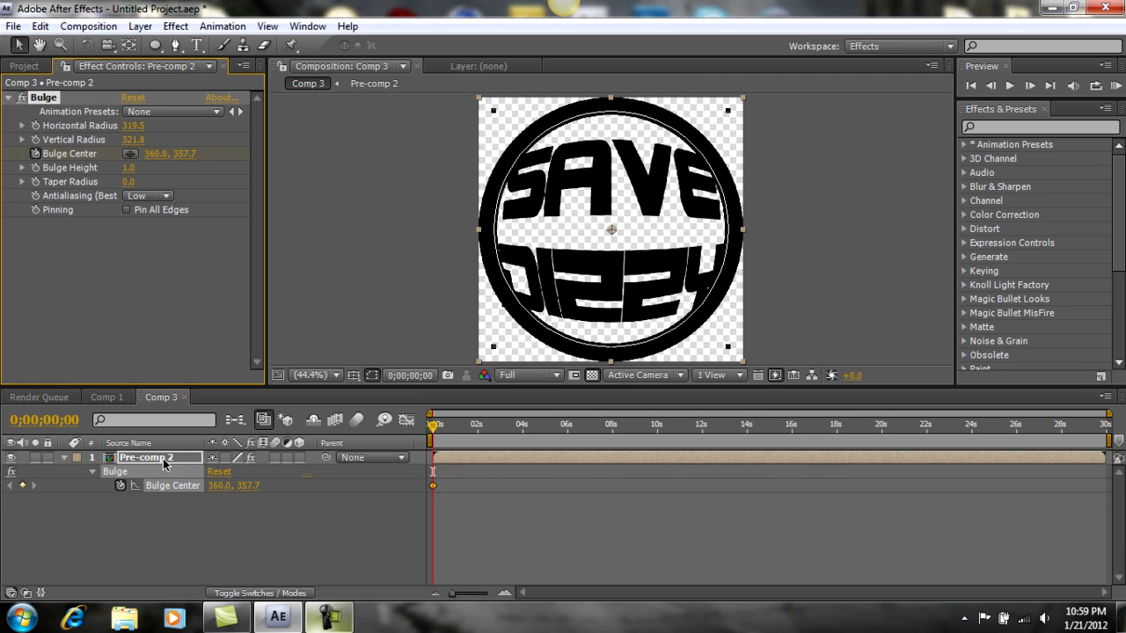
Add the expression wiggle(1,20) to the Bulge Center property of Pre-comp 2.
{"action": "left_click", "coordinate": [121, 486], "text": "alt"}
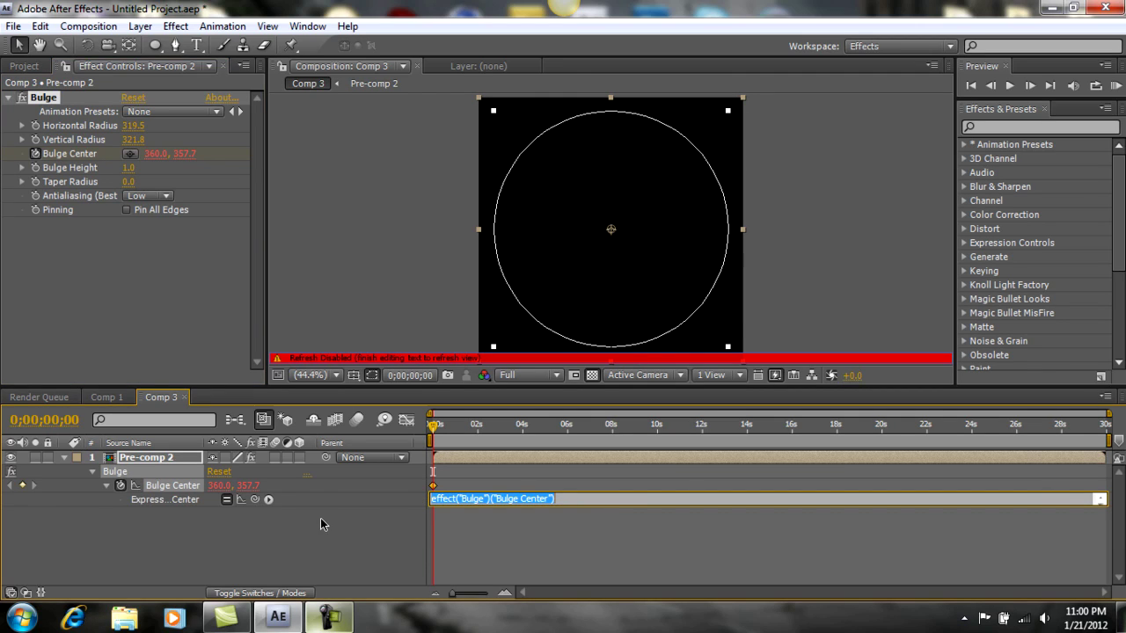
{"action": "type", "text": "wiggle("}
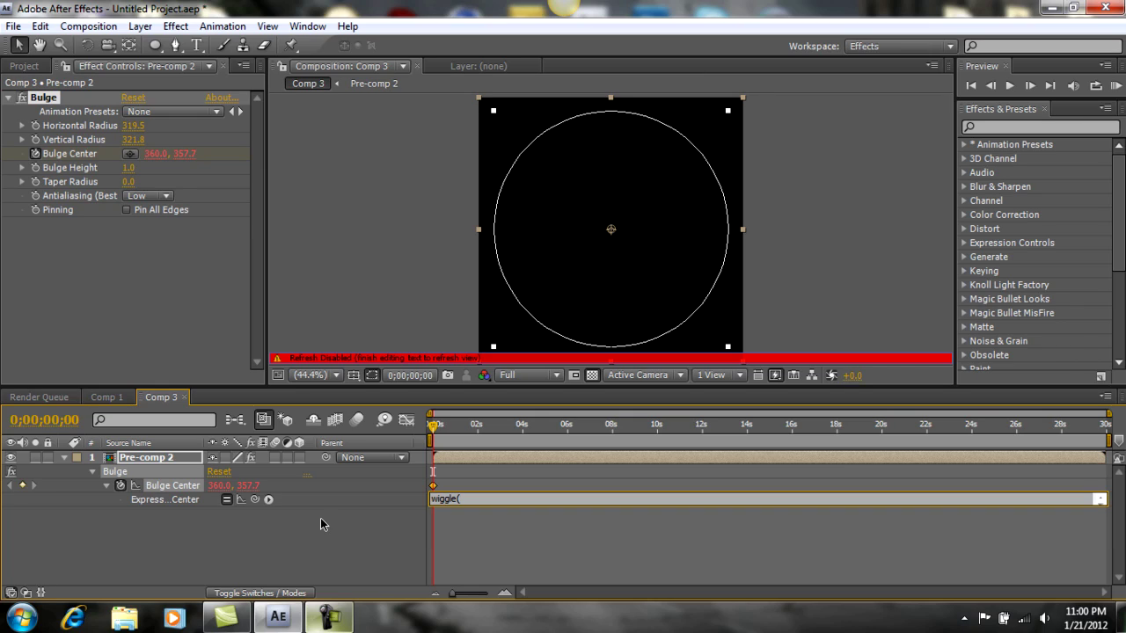
{"action": "type", "text": "1,20)"}
{"action": "left_click", "coordinate": [322, 524]}
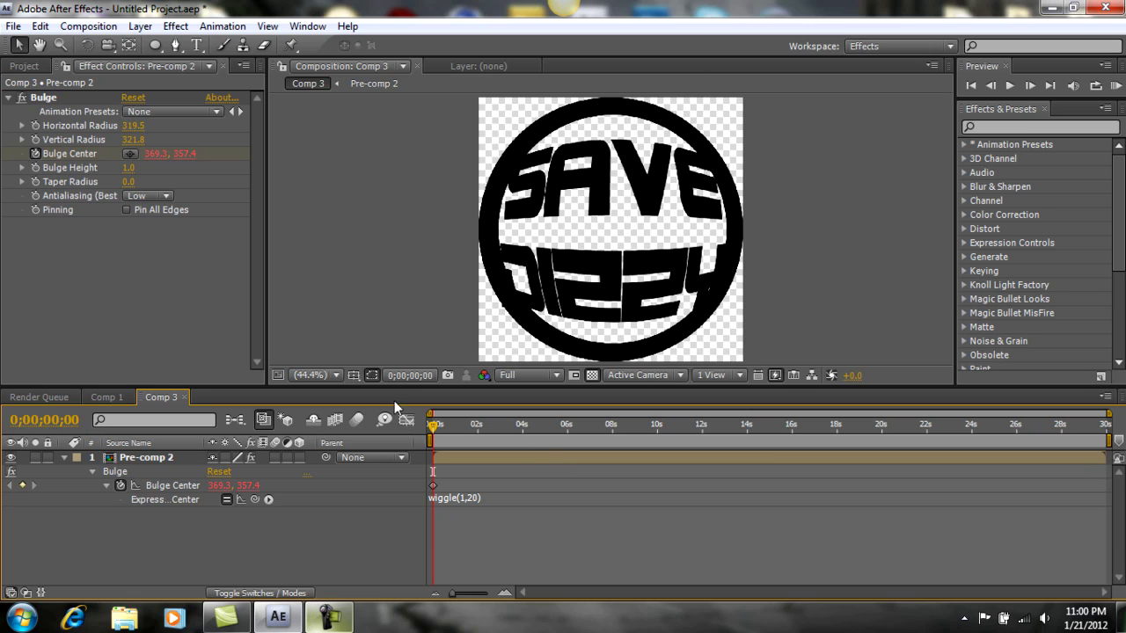
Preview the wiggling bulge on the logo in Comp 3.
{"action": "left_click", "coordinate": [1115, 85]}
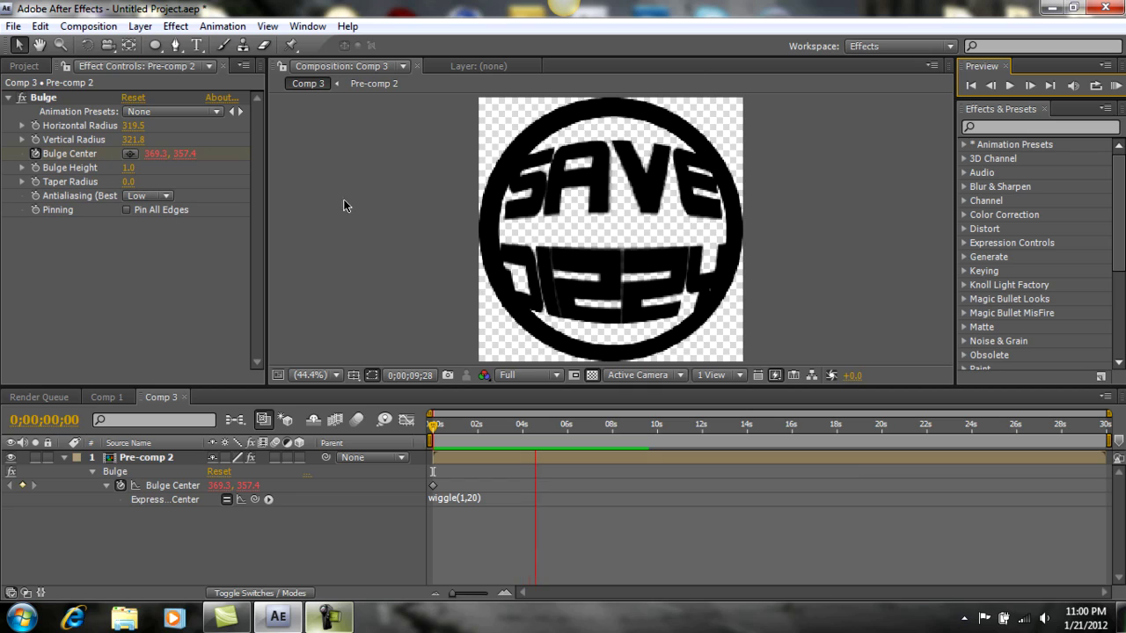
{"action": "left_click", "coordinate": [139, 179]}
{"action": "left_click", "coordinate": [670, 362]}
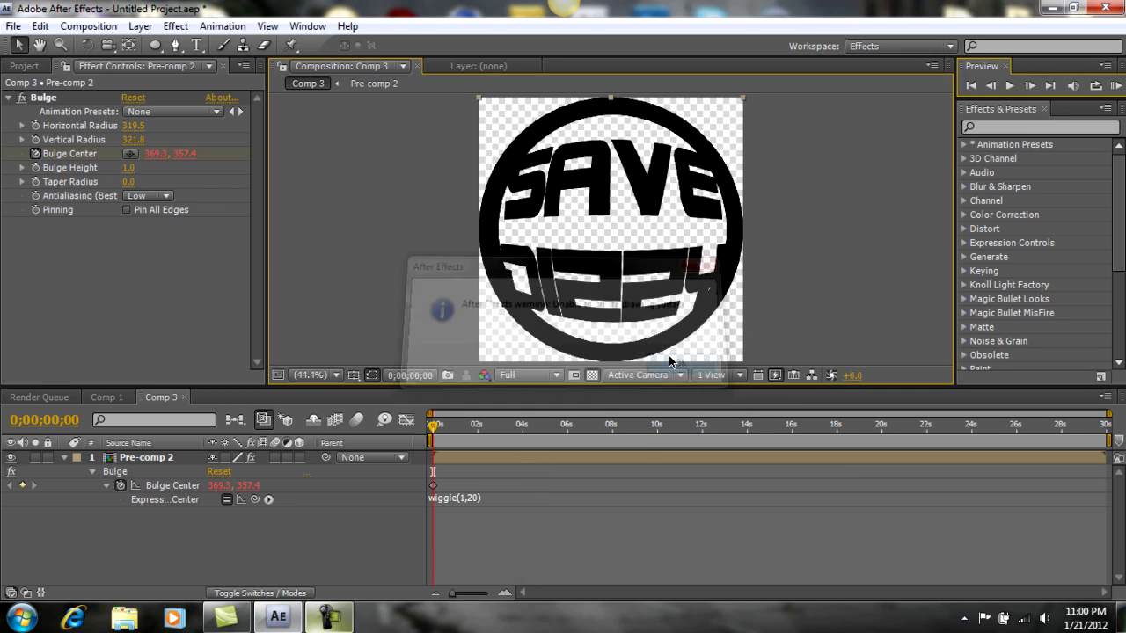
Clear the Bulge Center keyframing and expression and delete the Bulge effect from Pre-comp 2.
{"action": "left_click", "coordinate": [23, 126]}
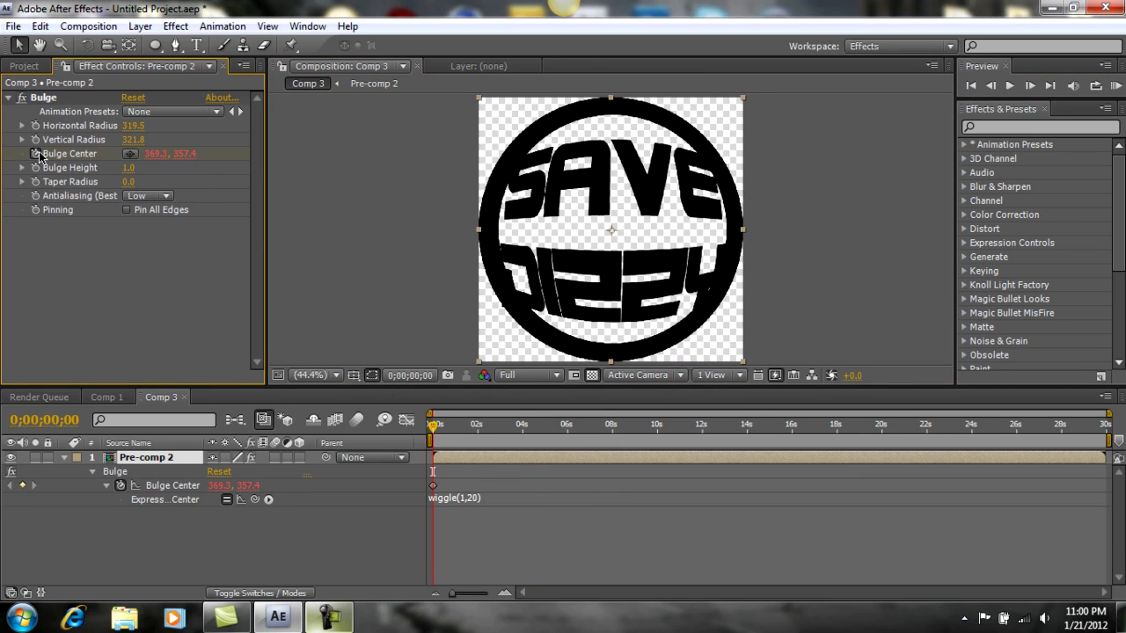
{"action": "left_click", "coordinate": [66, 155]}
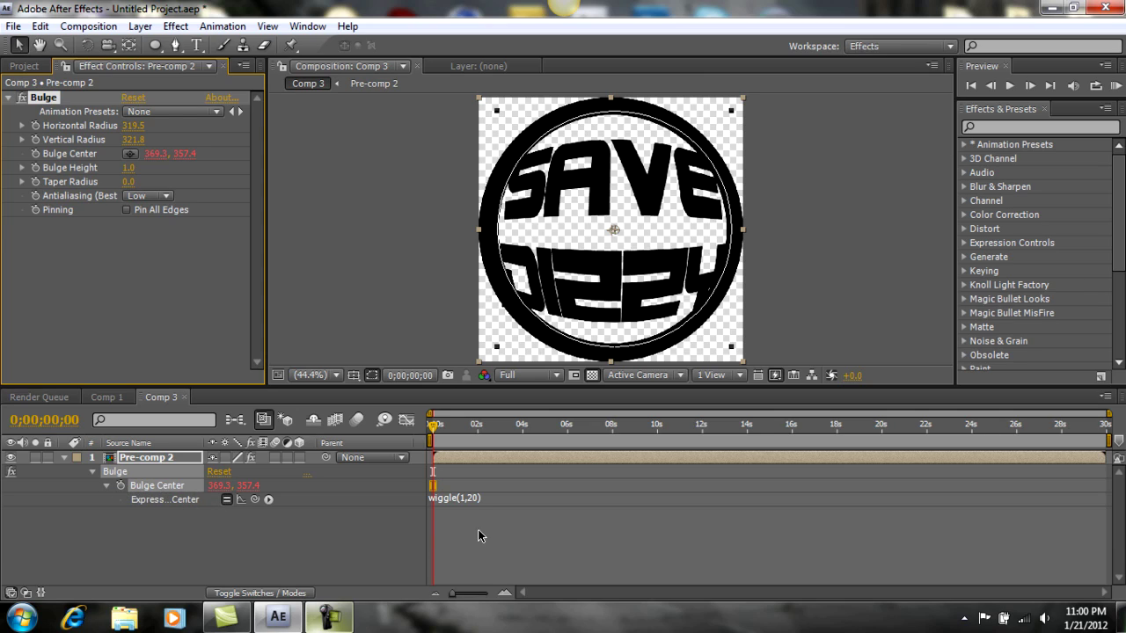
{"action": "left_click", "coordinate": [122, 487], "text": "alt"}
{"action": "left_click", "coordinate": [49, 98]}
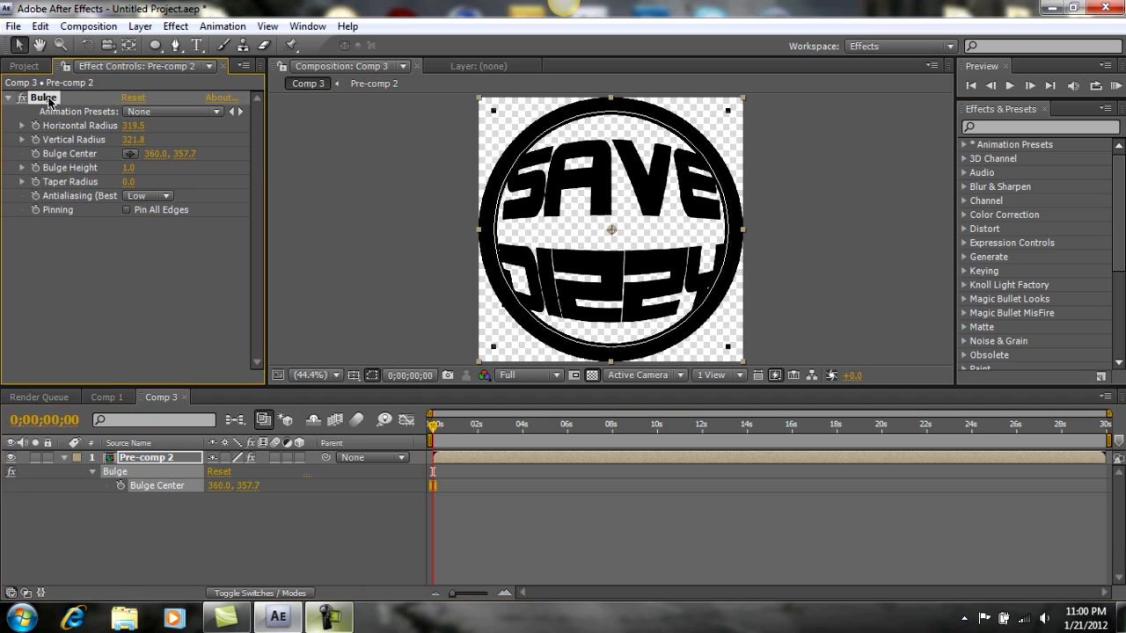
{"action": "key", "text": "Delete"}
Add the expression wiggle(3,30) to the Rotation property of Pre-comp 2.
{"action": "key", "text": "r"}
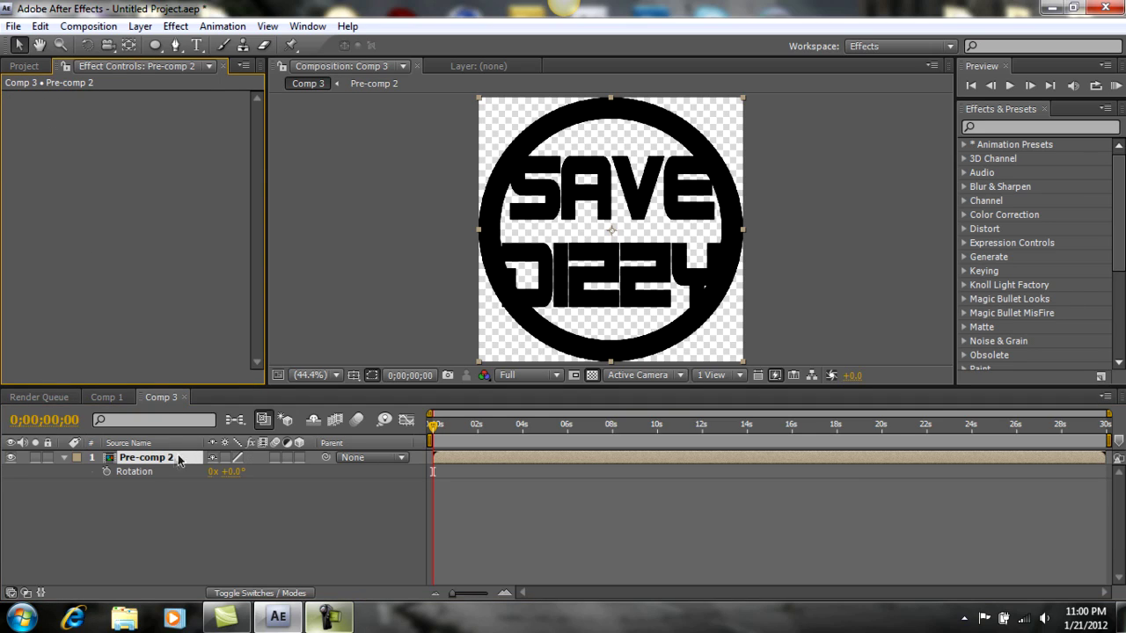
{"action": "left_click", "coordinate": [107, 471], "text": "alt"}
{"action": "type", "text": "wi"}
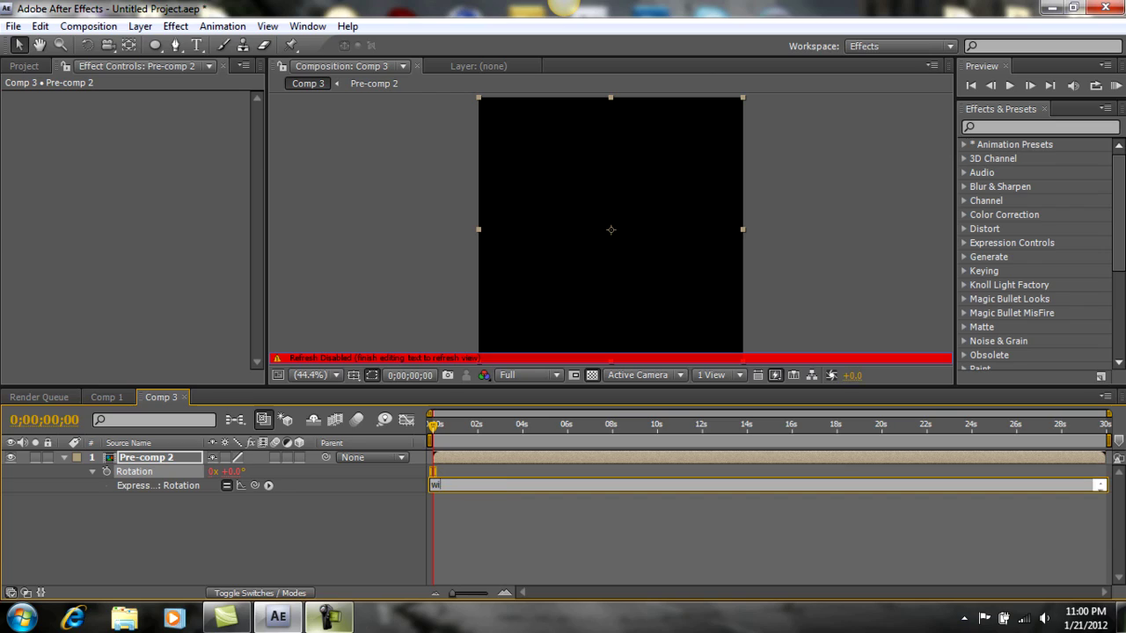
{"action": "type", "text": "ggle(2"}
{"action": "type", "text": ",30"}
{"action": "type", "text": ")"}
{"action": "key", "text": "KP_Enter"}
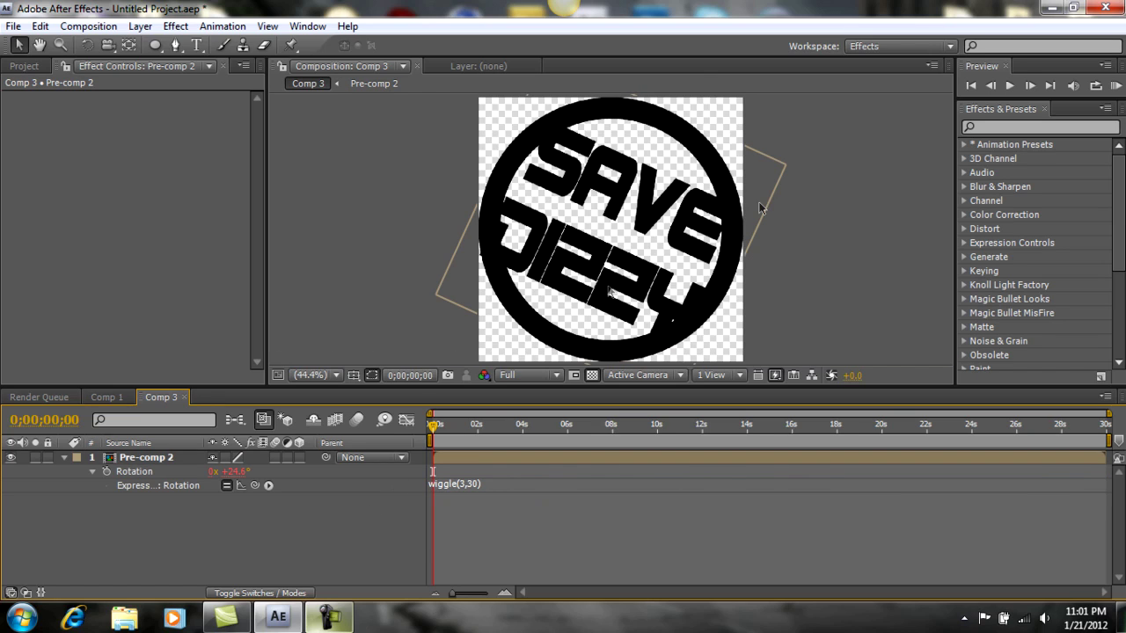
Preview the rotating wiggle of the logo in Comp 3 and close that composition's timeline.
{"action": "left_click", "coordinate": [1115, 85]}
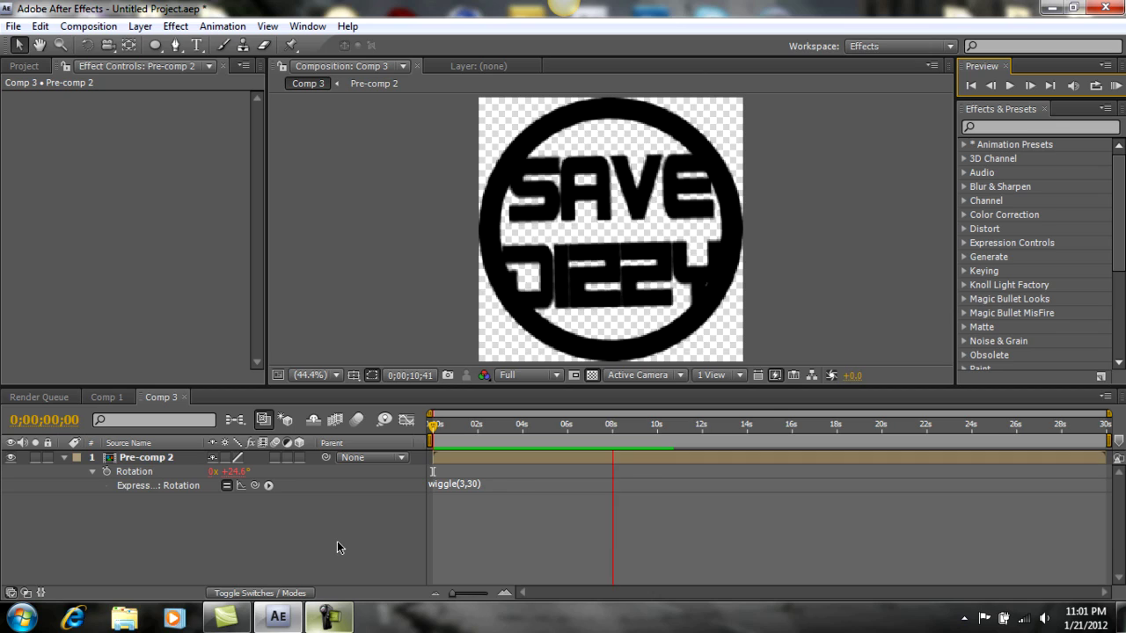
{"action": "left_click", "coordinate": [337, 541]}
{"action": "left_click", "coordinate": [182, 397]}
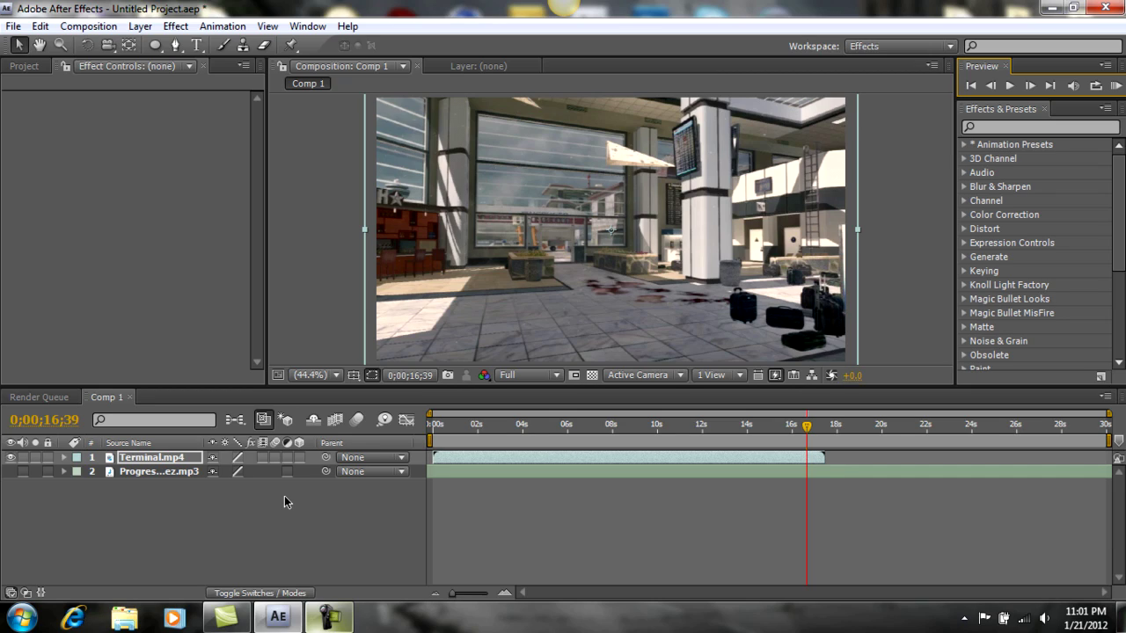
Preview Comp 1 with the Progression-Hi Rez.mp3 audio enabled and the Terminal.mp4 video hidden.
{"action": "left_click", "coordinate": [22, 471]}
{"action": "left_click", "coordinate": [10, 457]}
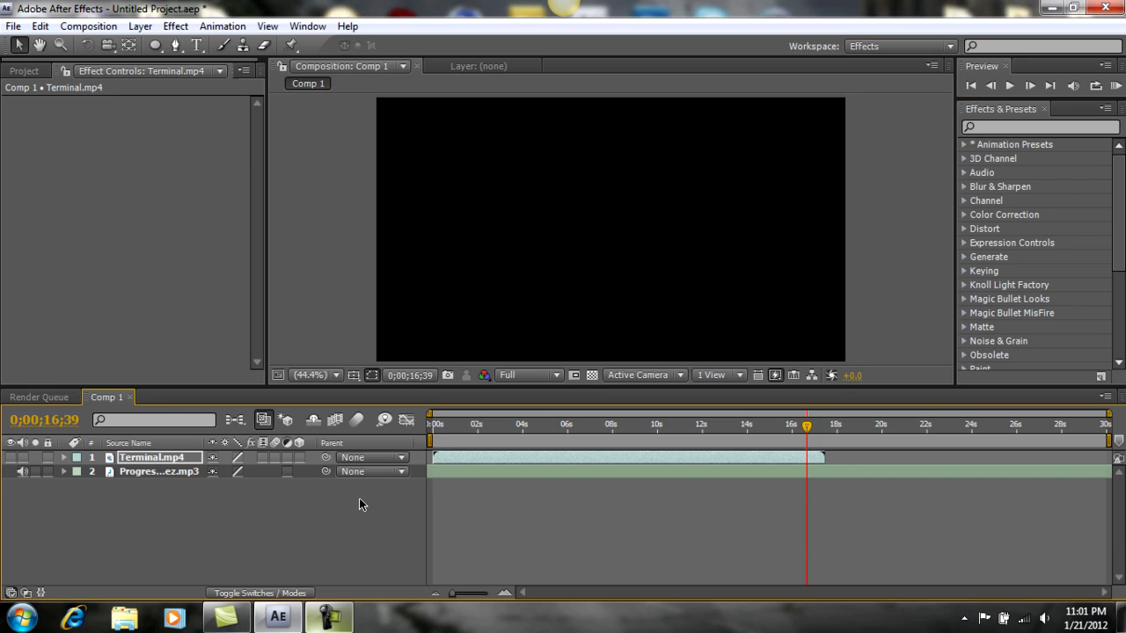
{"action": "left_click", "coordinate": [1115, 85]}
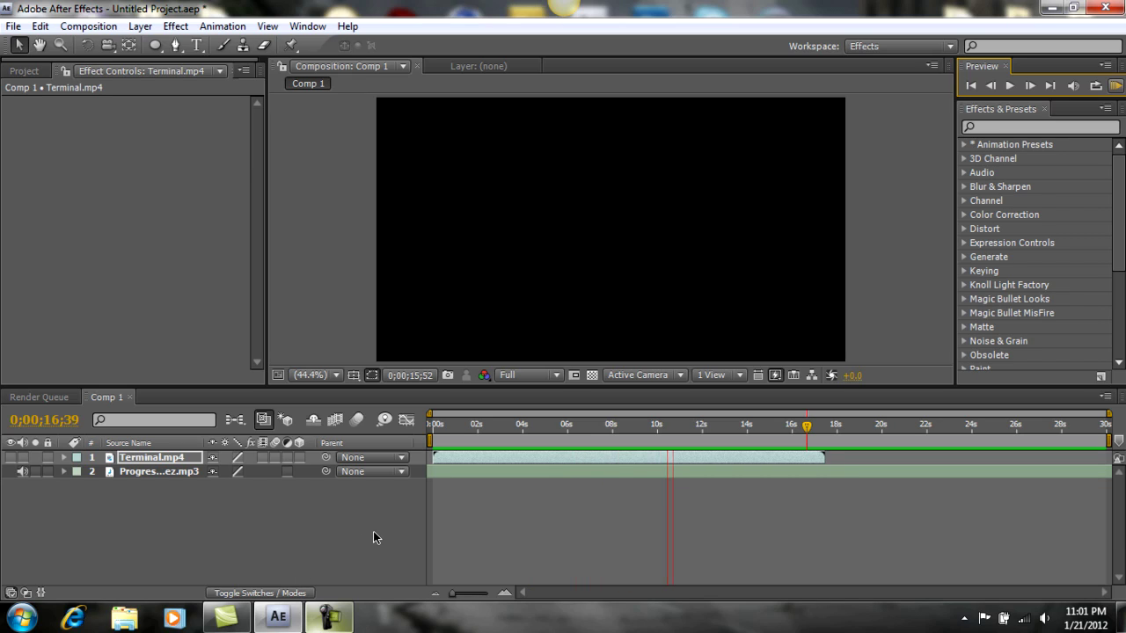
Apply the Bass & Treble audio effect to the Progression-Hi Rez.mp3 layer.
{"action": "left_click", "coordinate": [189, 471]}
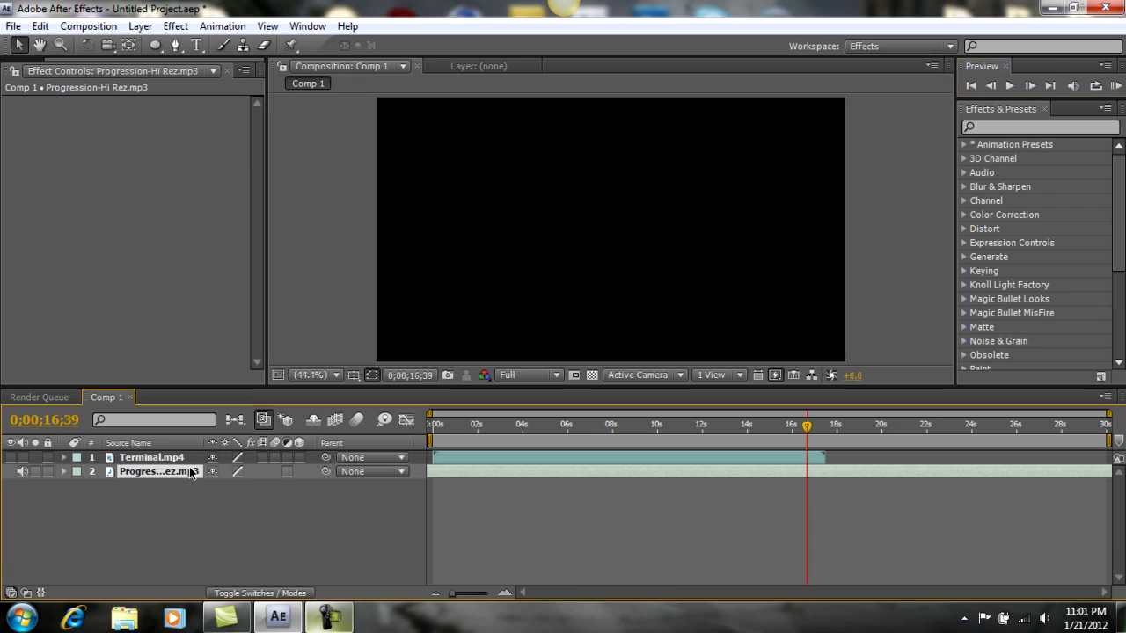
{"action": "left_click", "coordinate": [176, 25]}
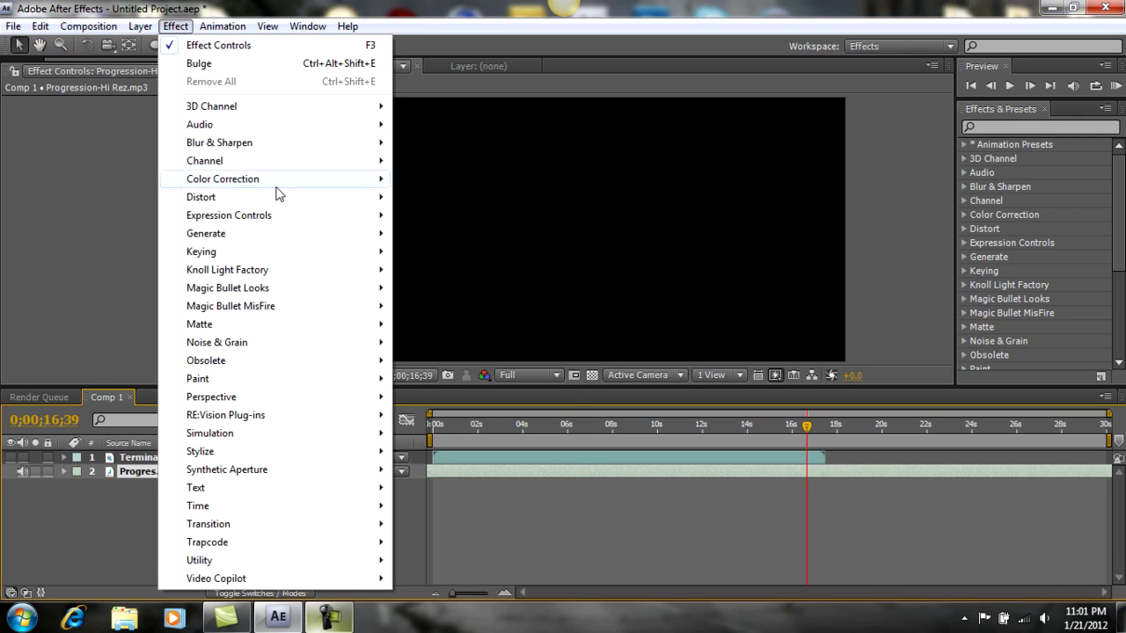
{"action": "mouse_move", "coordinate": [364, 126]}
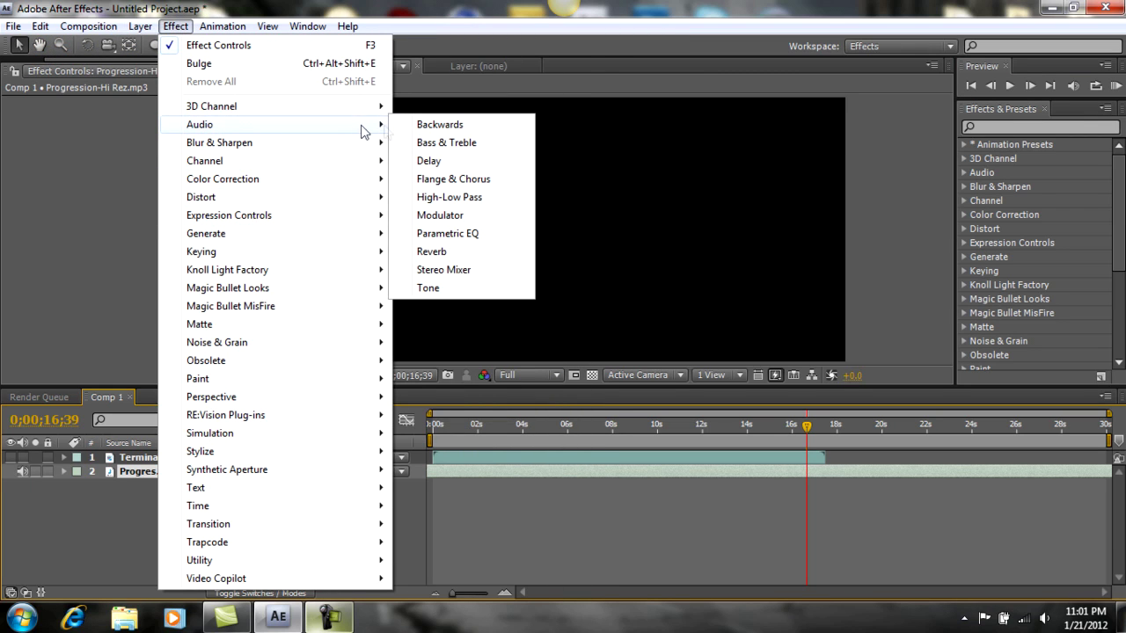
{"action": "left_click", "coordinate": [466, 143]}
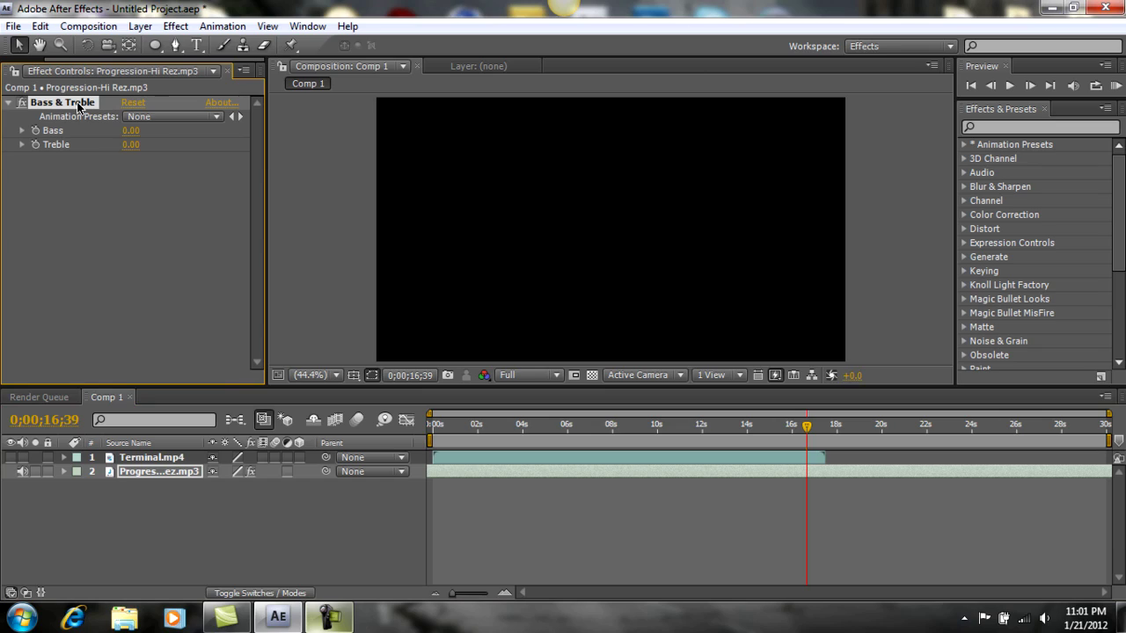
{"action": "left_click", "coordinate": [155, 221]}
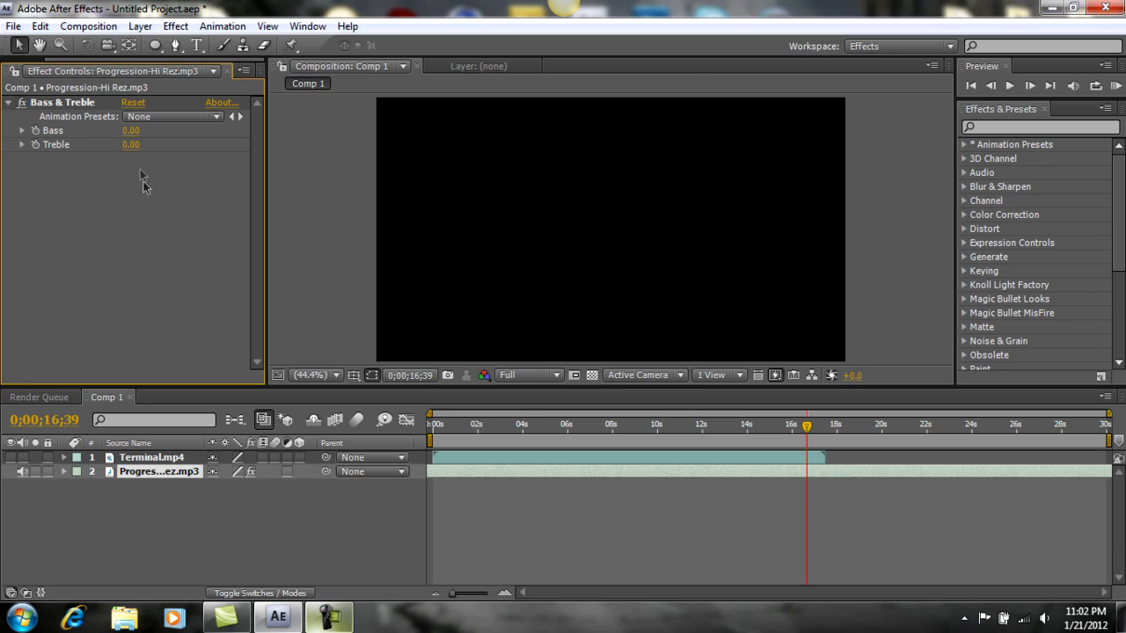
Set the Bass & Treble effect's Bass to 25 and its Treble to -25.
{"action": "left_click", "coordinate": [132, 131]}
{"action": "type", "text": "25"}
{"action": "left_click", "coordinate": [130, 144]}
{"action": "type", "text": "-25"}
{"action": "key", "text": "Return"}
{"action": "left_click", "coordinate": [176, 26]}
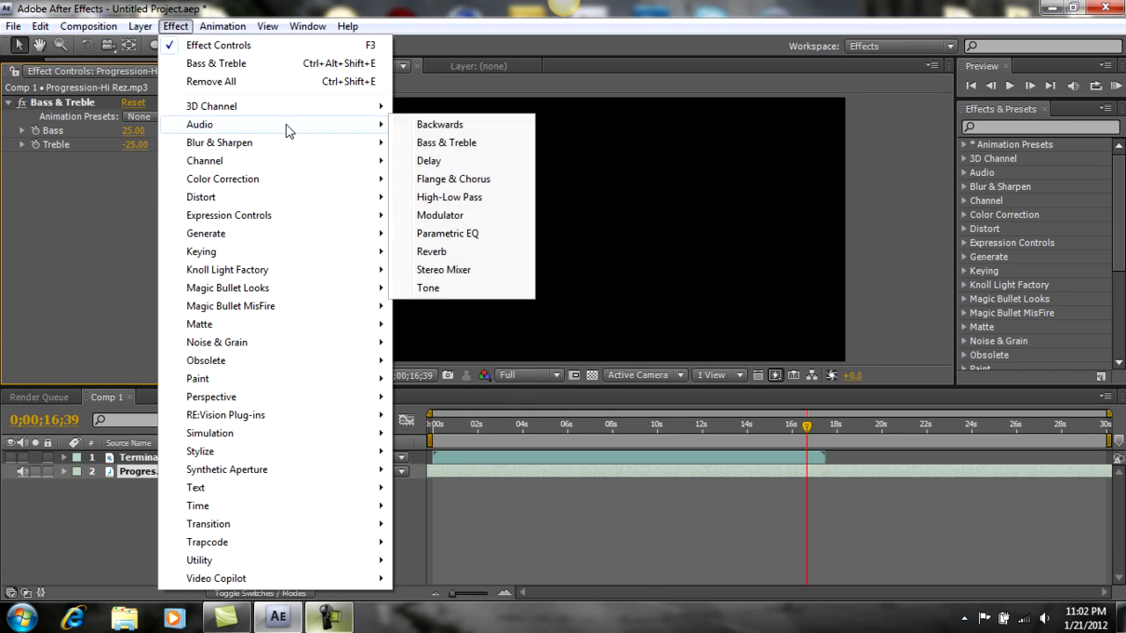
{"action": "left_click", "coordinate": [89, 225]}
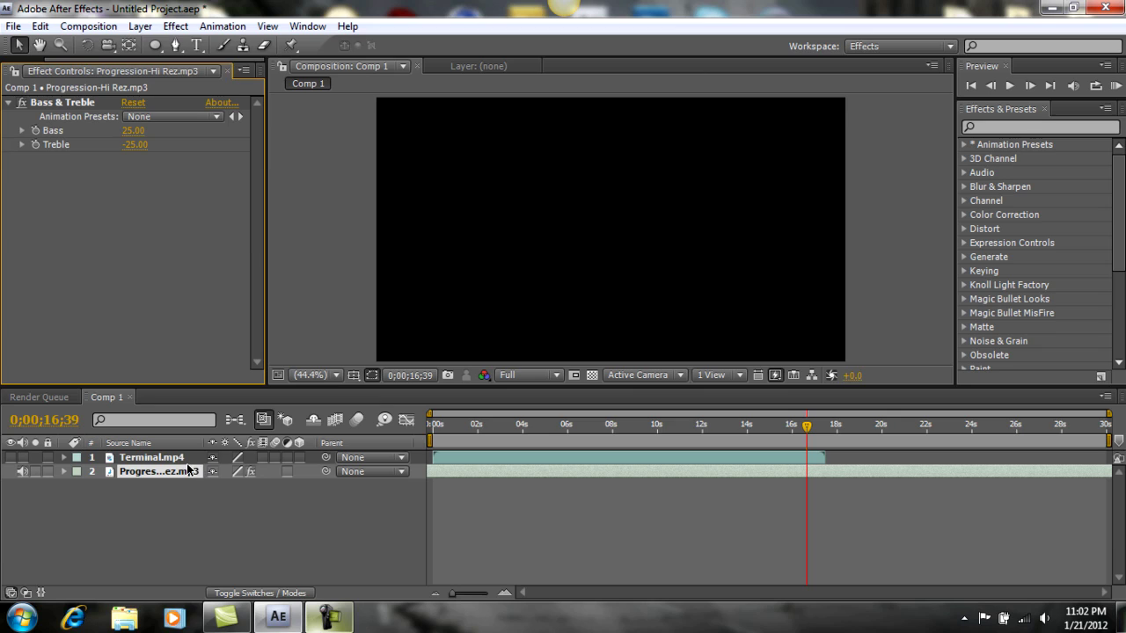
Solo the Progression-Hi Rez.mp3 layer and convert its audio to keyframes.
{"action": "left_click", "coordinate": [36, 471]}
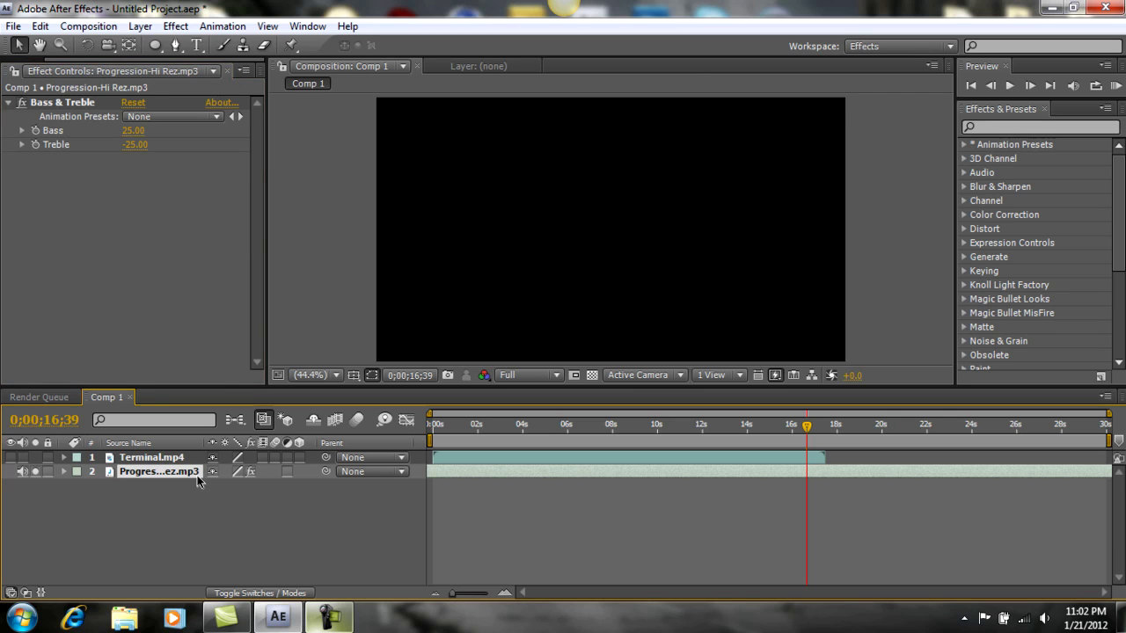
{"action": "right_click", "coordinate": [179, 471]}
{"action": "mouse_move", "coordinate": [325, 287]}
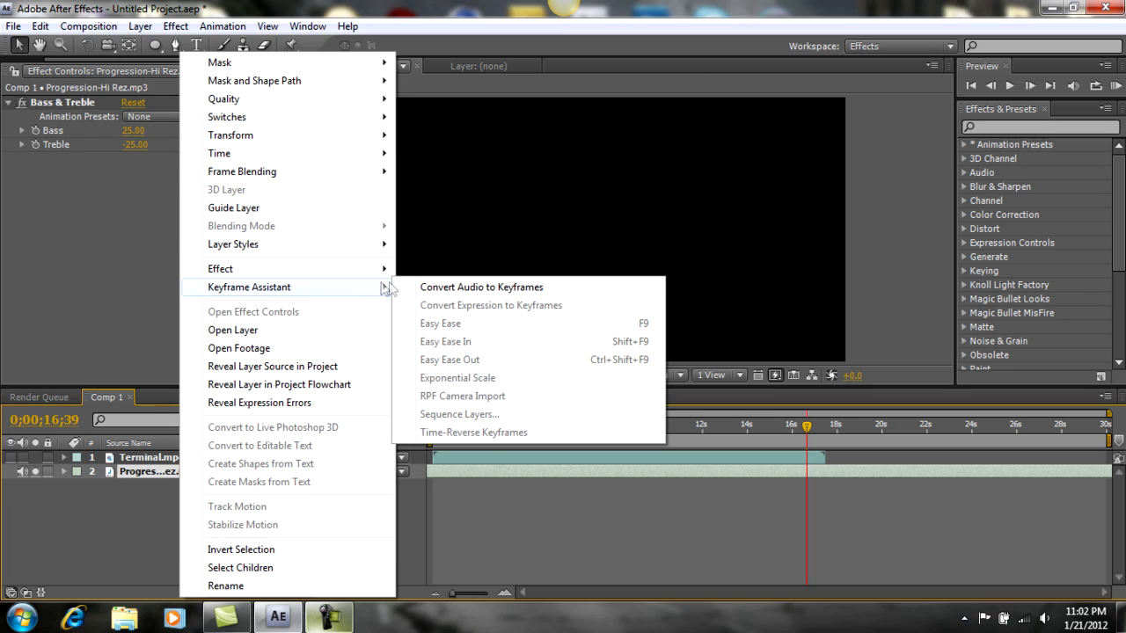
{"action": "left_click", "coordinate": [424, 287]}
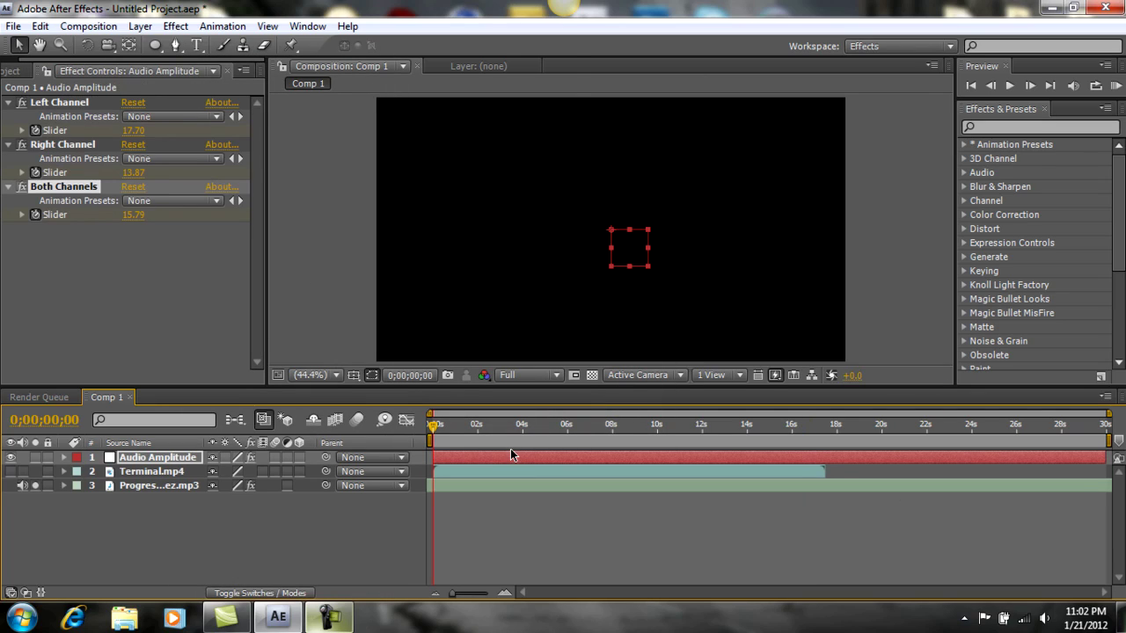
Delete the Left Channel and Right Channel effects from the Audio Amplitude layer.
{"action": "left_click", "coordinate": [85, 102]}
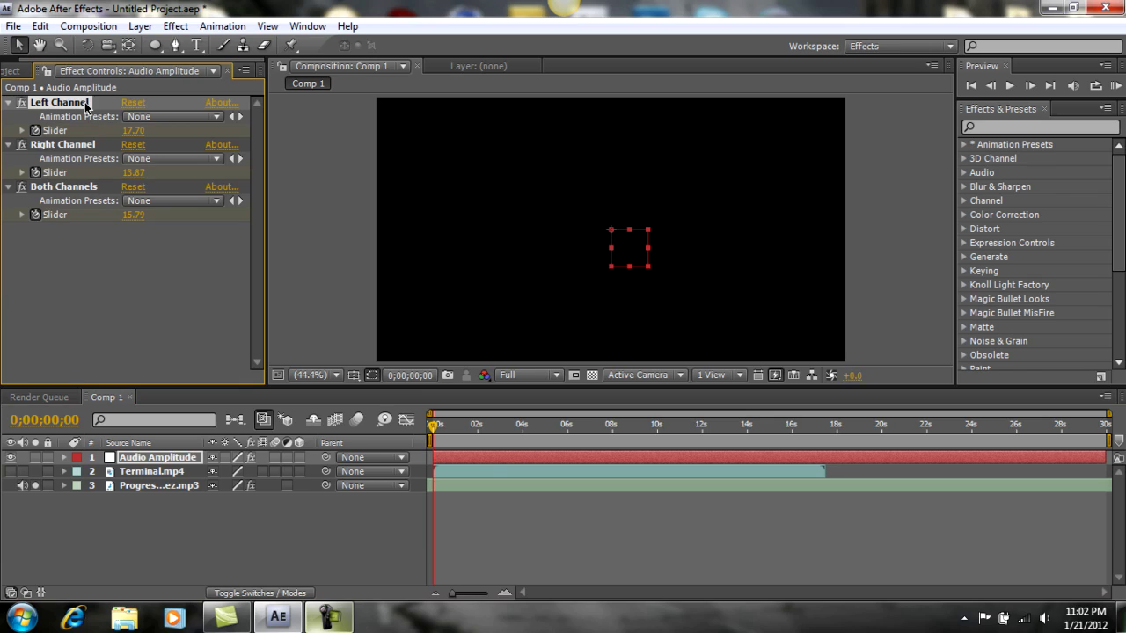
{"action": "key", "text": "Delete"}
{"action": "key", "text": "Delete"}
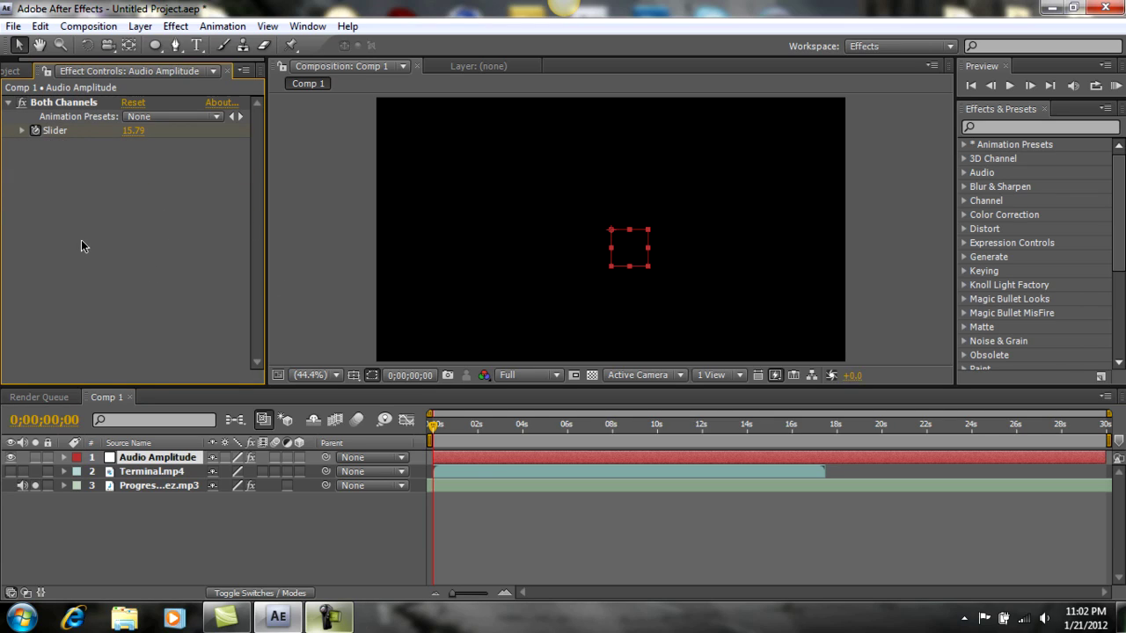
Reveal the Both Channels Slider keyframes on the Audio Amplitude layer and enable an expression on that Slider.
{"action": "left_click", "coordinate": [63, 102]}
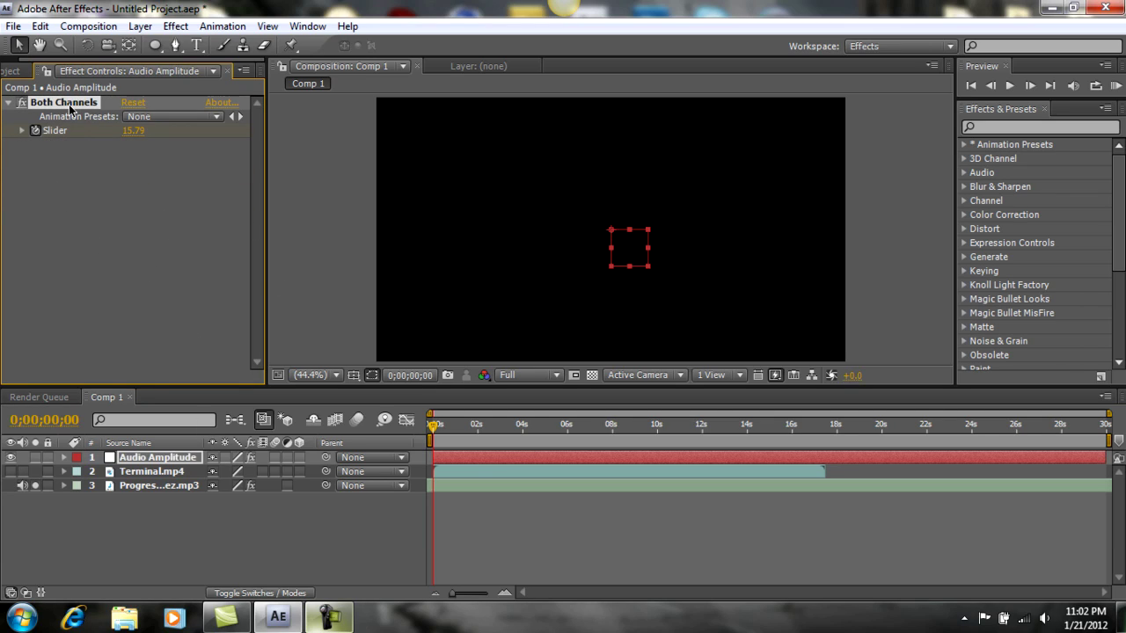
{"action": "key", "text": "u"}
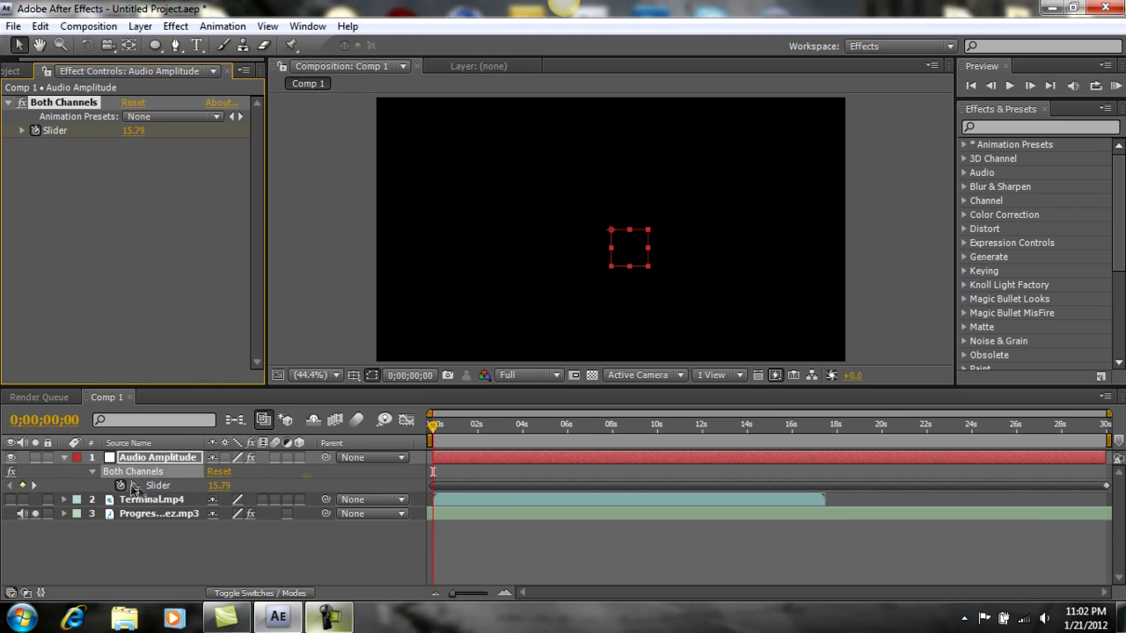
{"action": "left_click", "coordinate": [167, 486]}
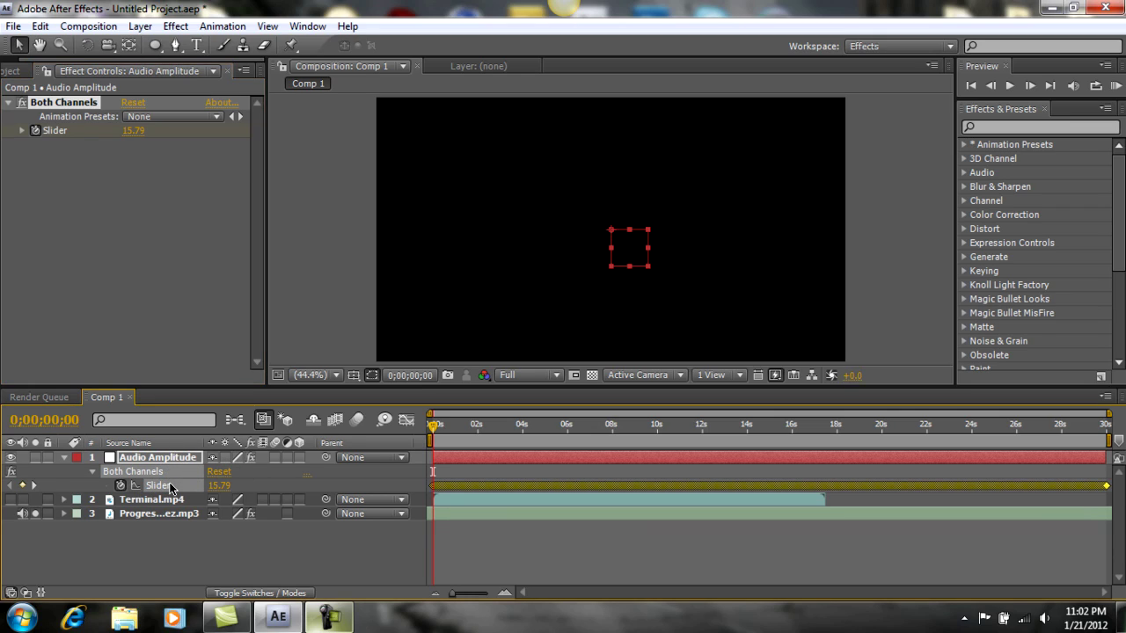
{"action": "left_click", "coordinate": [120, 486], "text": "alt"}
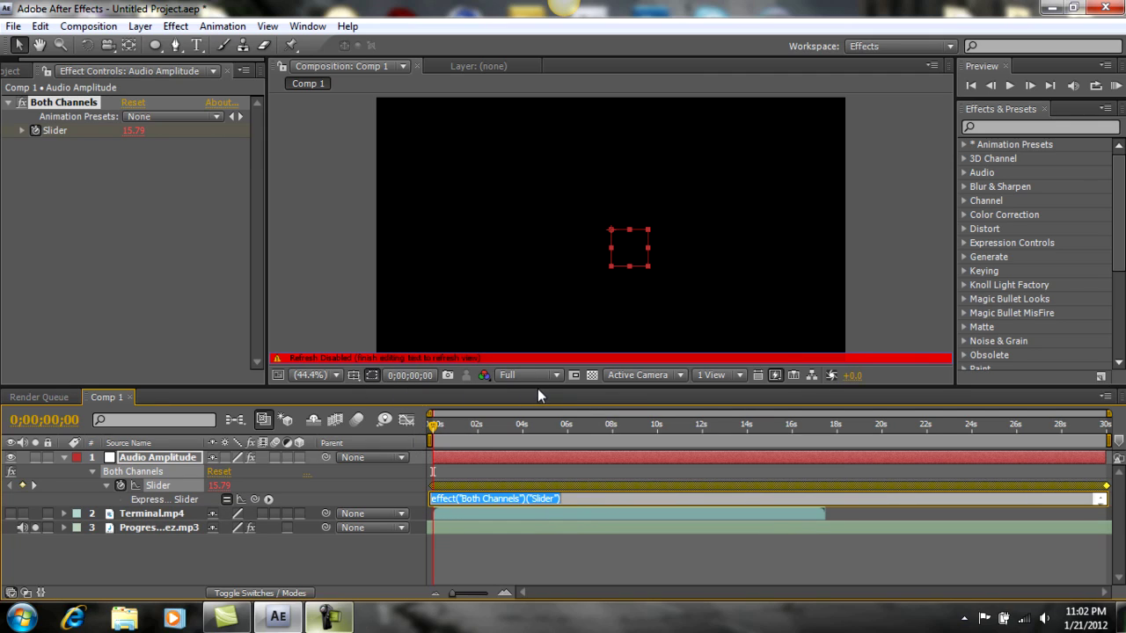
{"action": "left_click_drag", "start_coordinate": [537, 389], "coordinate": [563, 308]}
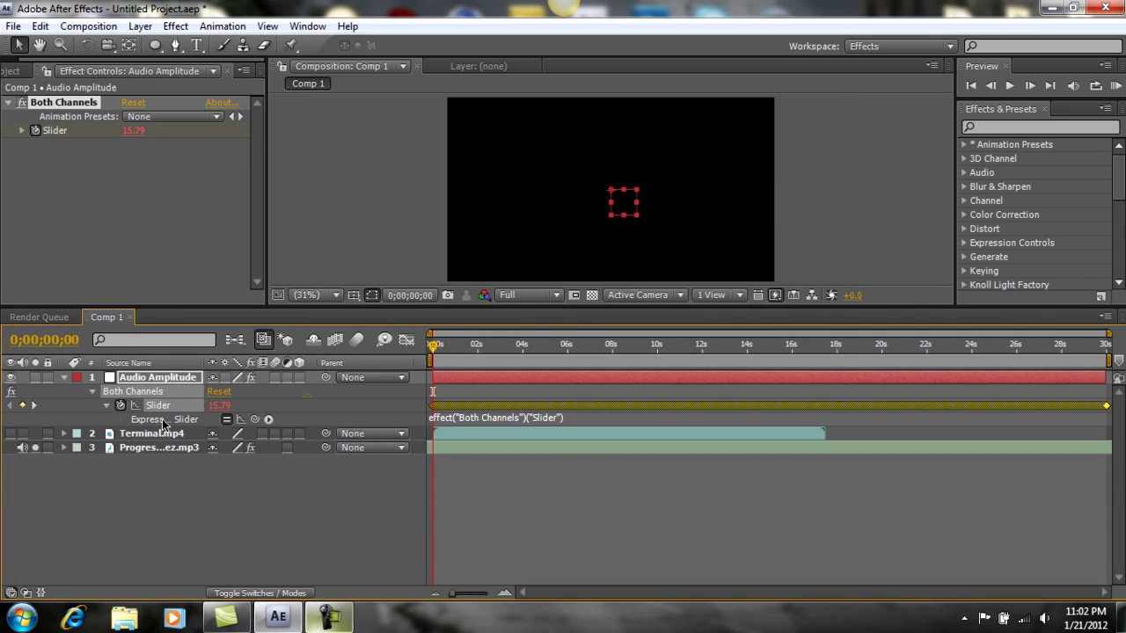
Show the Slider's keyframes in the Graph Editor and examine the peaks and low levels over the first seconds.
{"action": "left_click", "coordinate": [406, 341]}
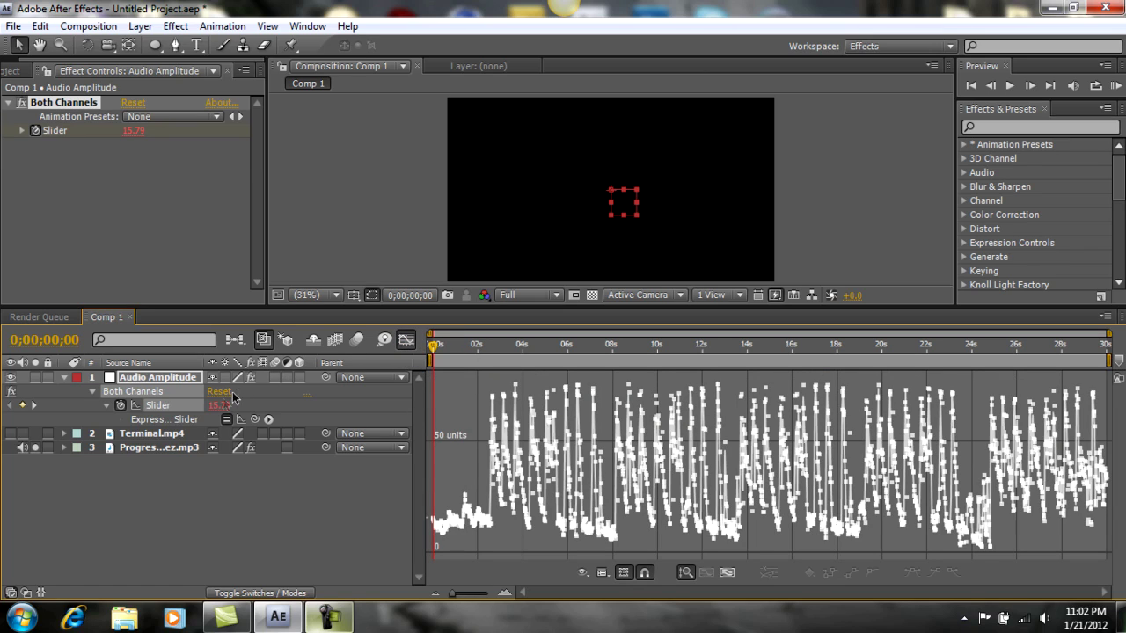
{"action": "left_click", "coordinate": [165, 407]}
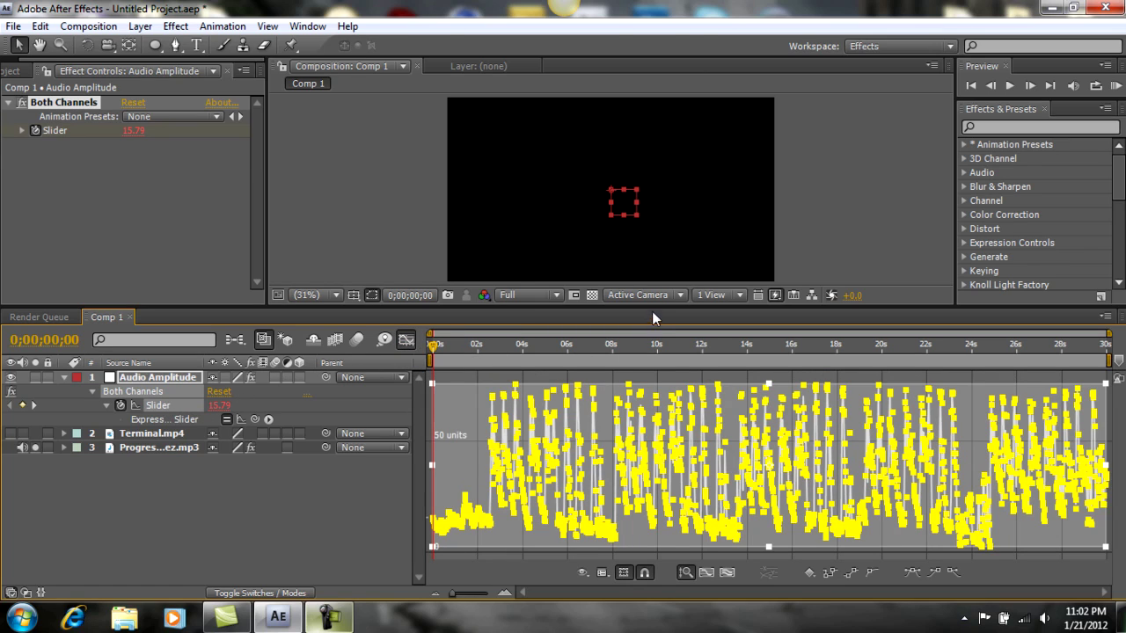
{"action": "left_click_drag", "start_coordinate": [656, 305], "coordinate": [666, 230]}
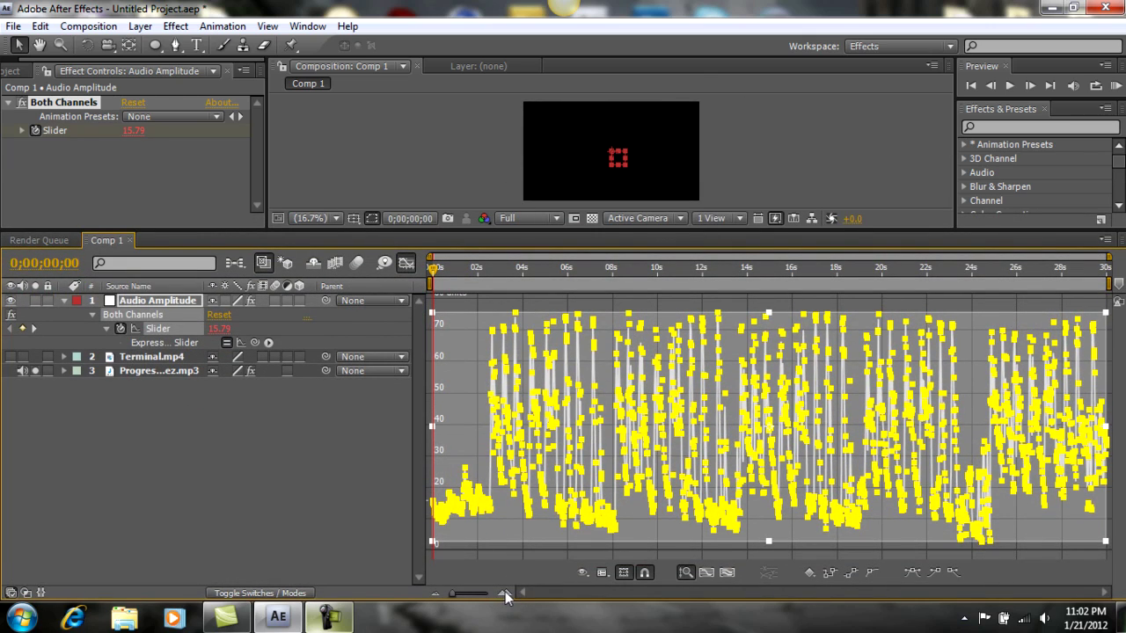
{"action": "left_click", "coordinate": [505, 593]}
{"action": "left_click", "coordinate": [505, 593]}
{"action": "left_click", "coordinate": [505, 593]}
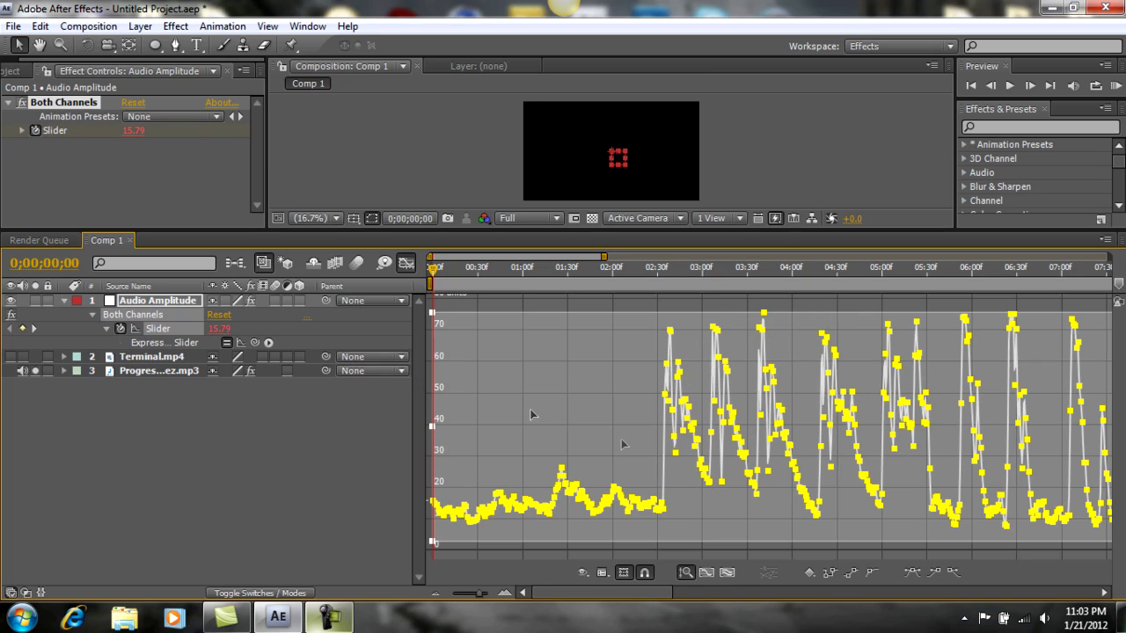
Replace the Both Channels Slider's default expression with a linear expression beginning "linear(value,27".
{"action": "left_click", "coordinate": [122, 329], "text": "alt"}
{"action": "left_click", "coordinate": [121, 329], "text": "alt"}
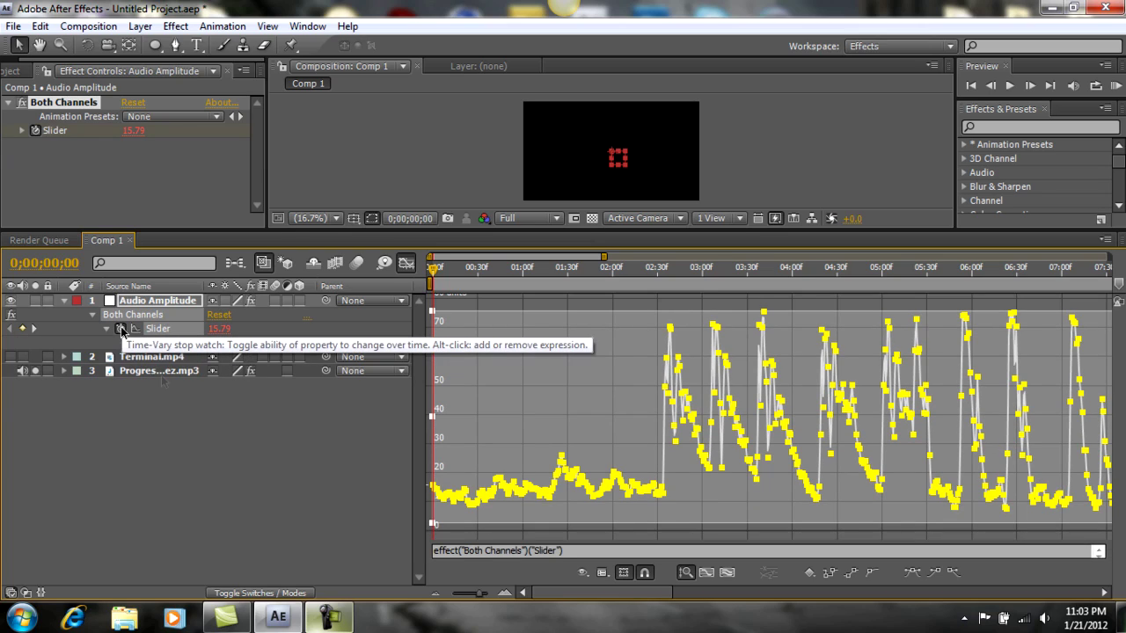
{"action": "left_click_drag", "start_coordinate": [437, 550], "coordinate": [327, 553]}
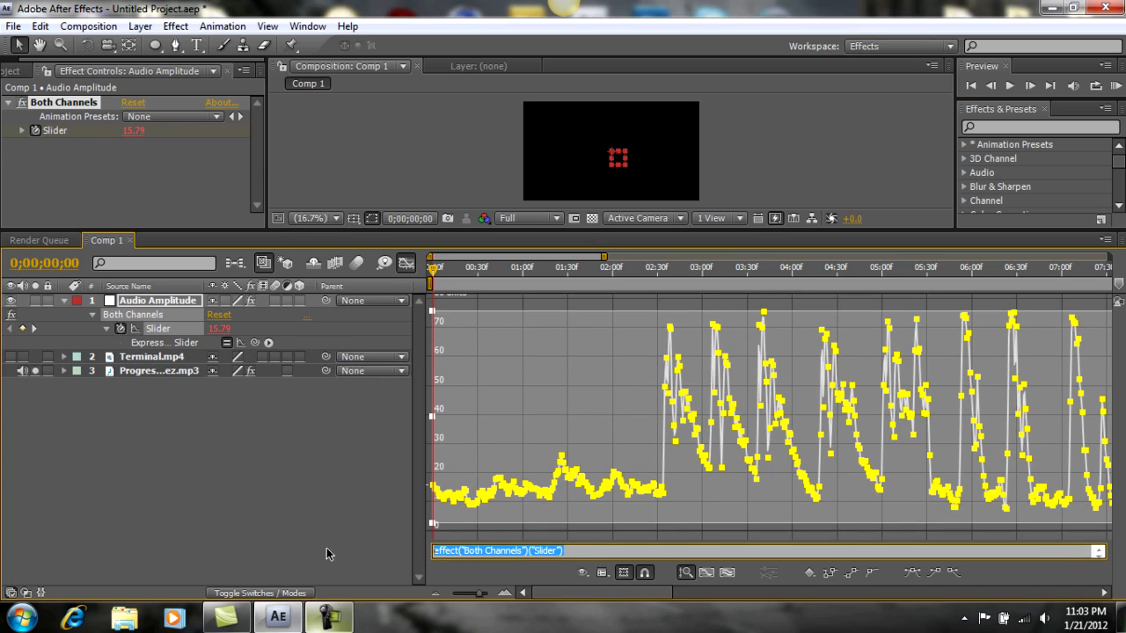
{"action": "key", "text": "BackSpace"}
{"action": "type", "text": "linear(value,27"}
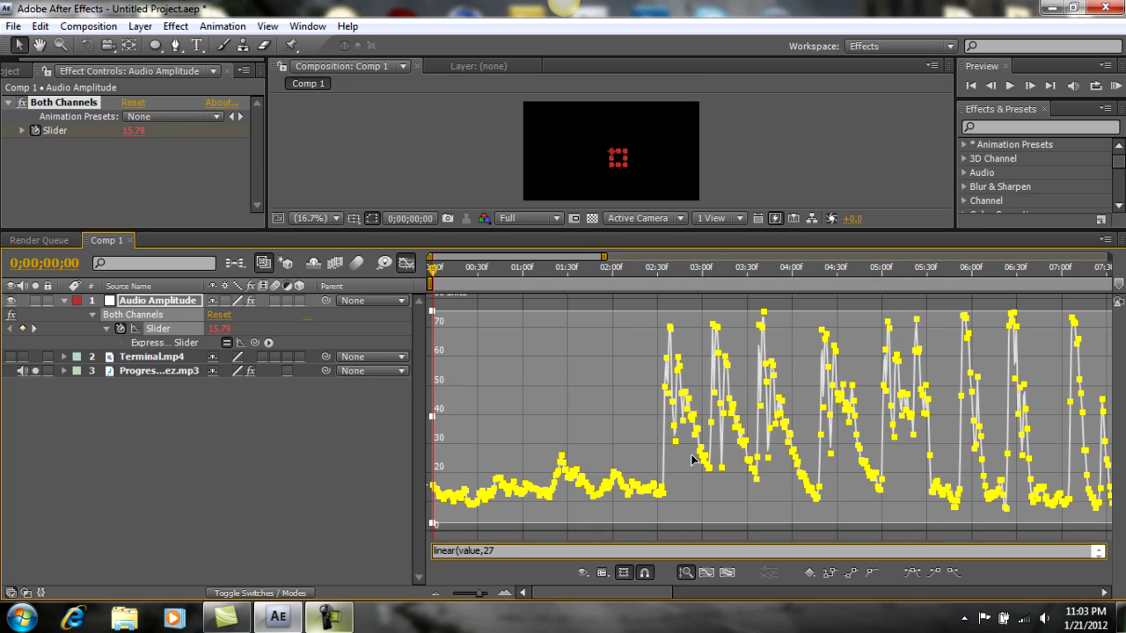
{"action": "mouse_move", "coordinate": [759, 466]}
{"action": "left_click", "coordinate": [368, 483]}
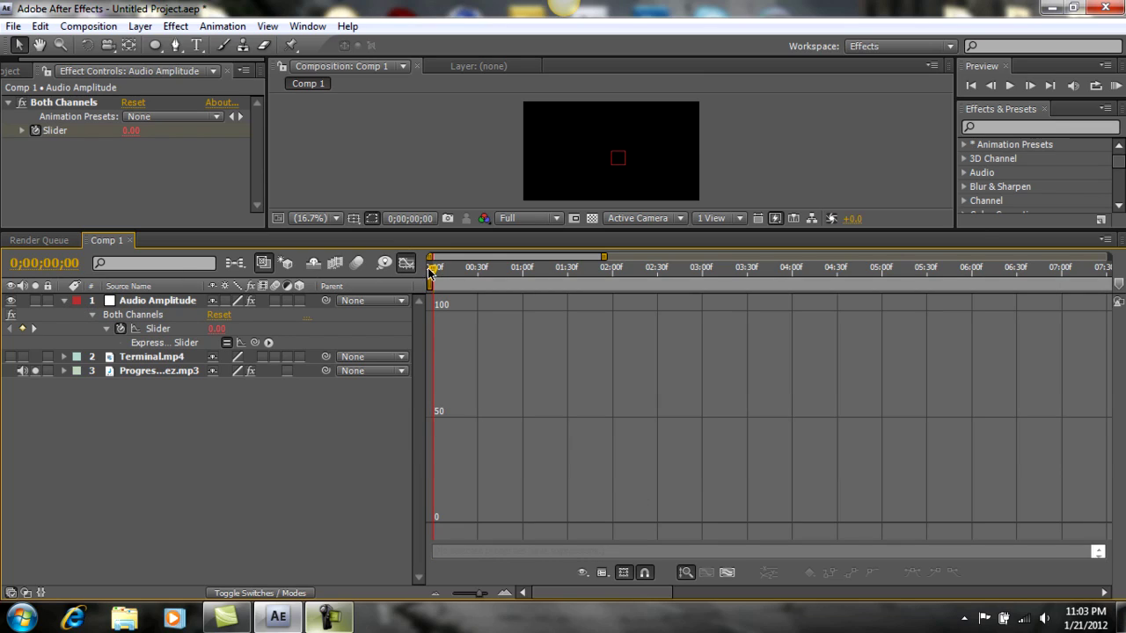
Move the current time to 0;00;02;27, collapse the Audio Amplitude layer and its Both Channels effect, and close the Graph Editor.
{"action": "left_click", "coordinate": [654, 268]}
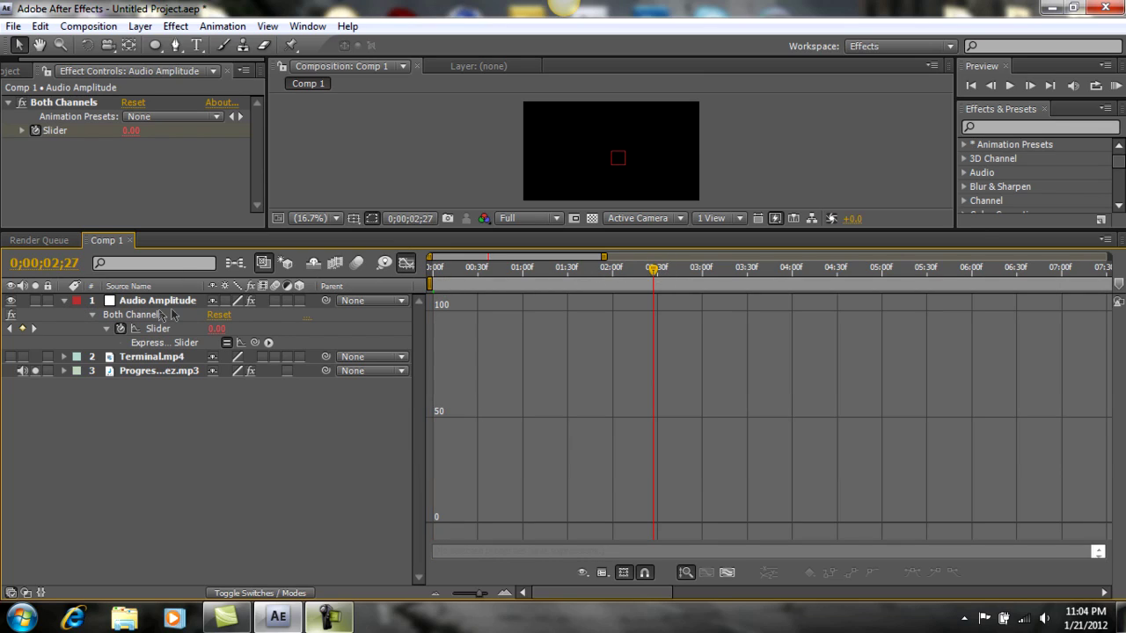
{"action": "left_click", "coordinate": [64, 301]}
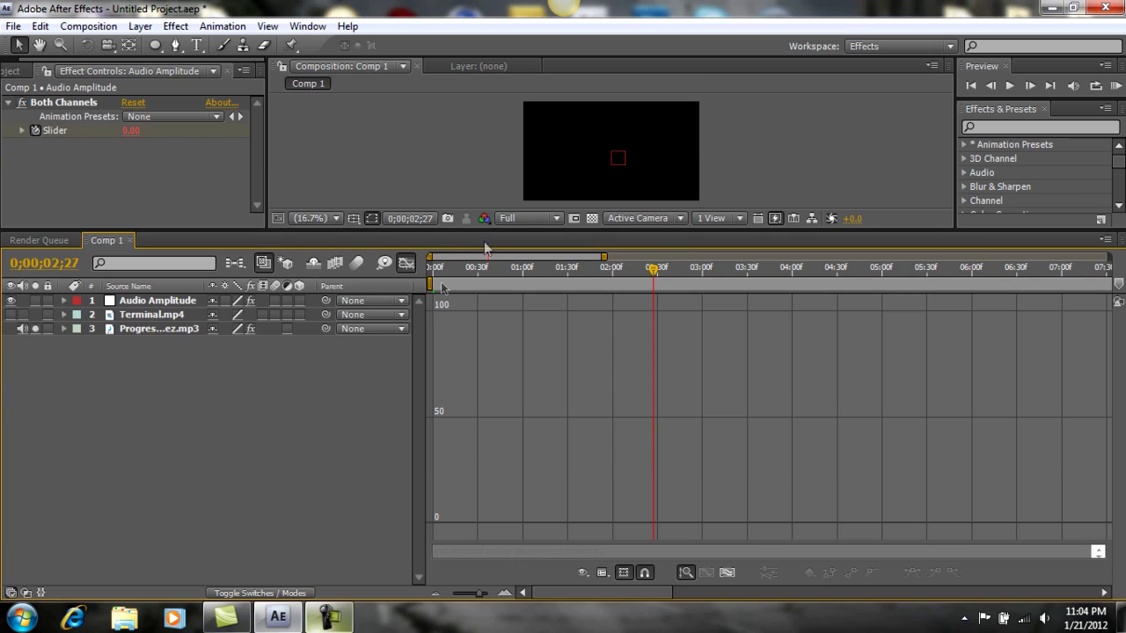
{"action": "left_click", "coordinate": [406, 263]}
{"action": "left_click_drag", "start_coordinate": [525, 234], "coordinate": [523, 310]}
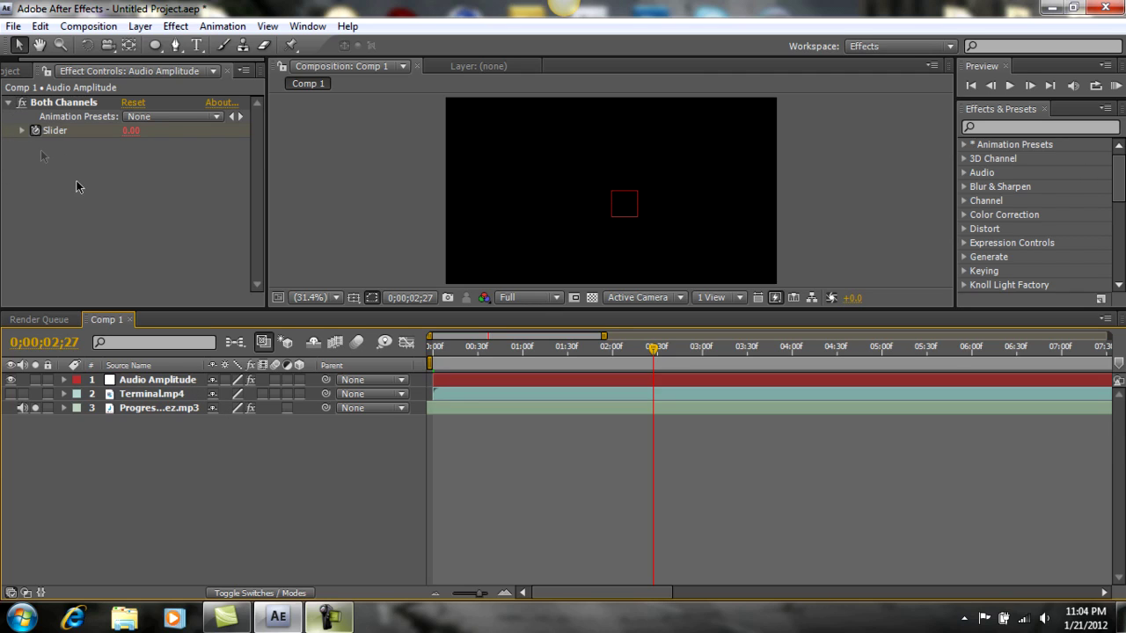
{"action": "left_click", "coordinate": [11, 103]}
Add a new adjustment layer to Comp 1 and make the Terminal.mp4 video visible.
{"action": "left_click", "coordinate": [143, 25]}
{"action": "mouse_move", "coordinate": [281, 47]}
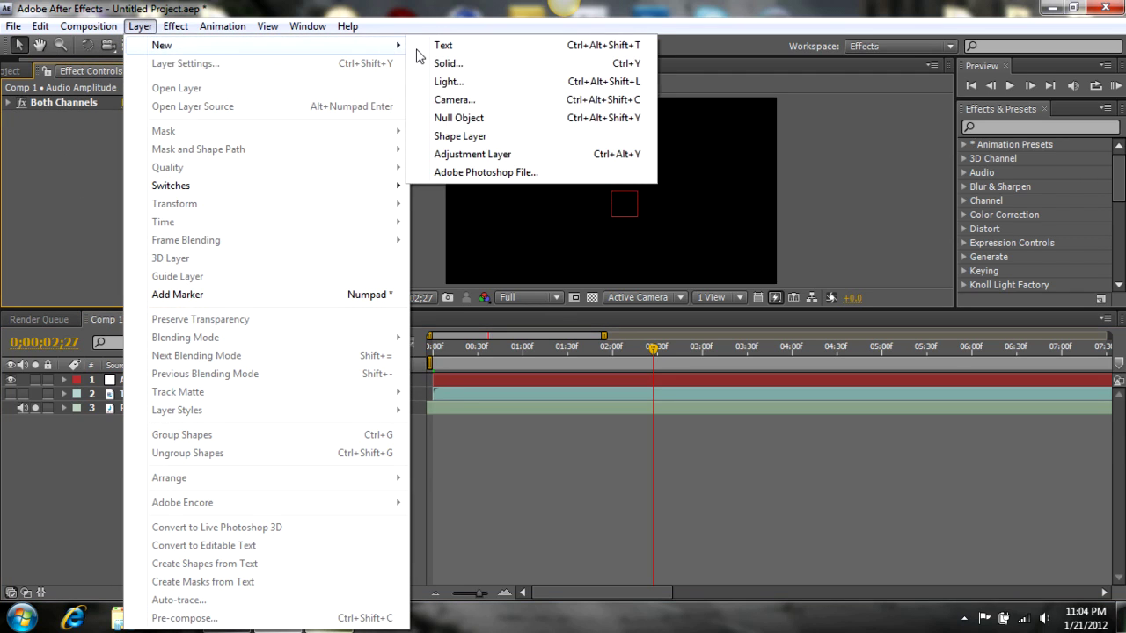
{"action": "left_click", "coordinate": [475, 154]}
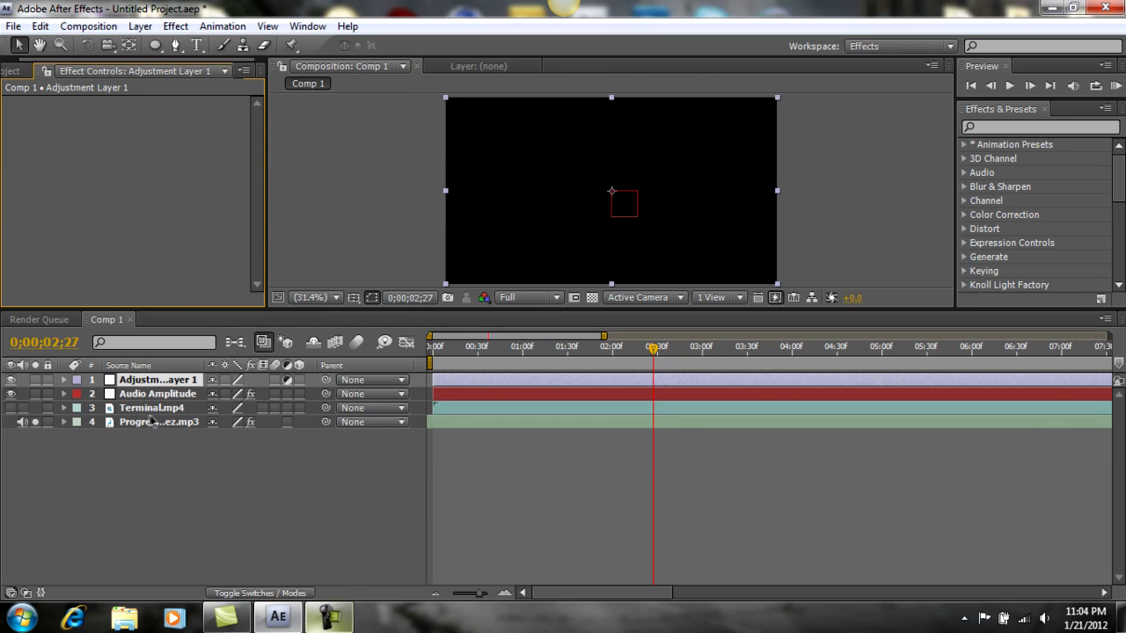
{"action": "left_click", "coordinate": [10, 407]}
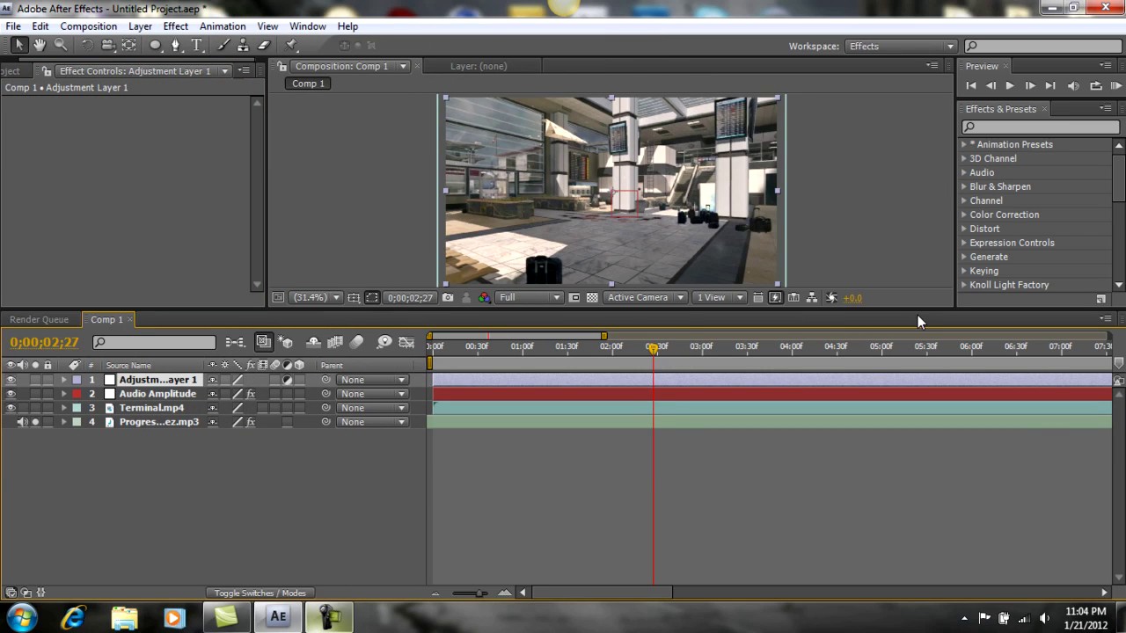
Find the Levels colour-correction effect and apply it to Adjustment Layer 1.
{"action": "left_click", "coordinate": [1030, 128]}
{"action": "type", "text": "level"}
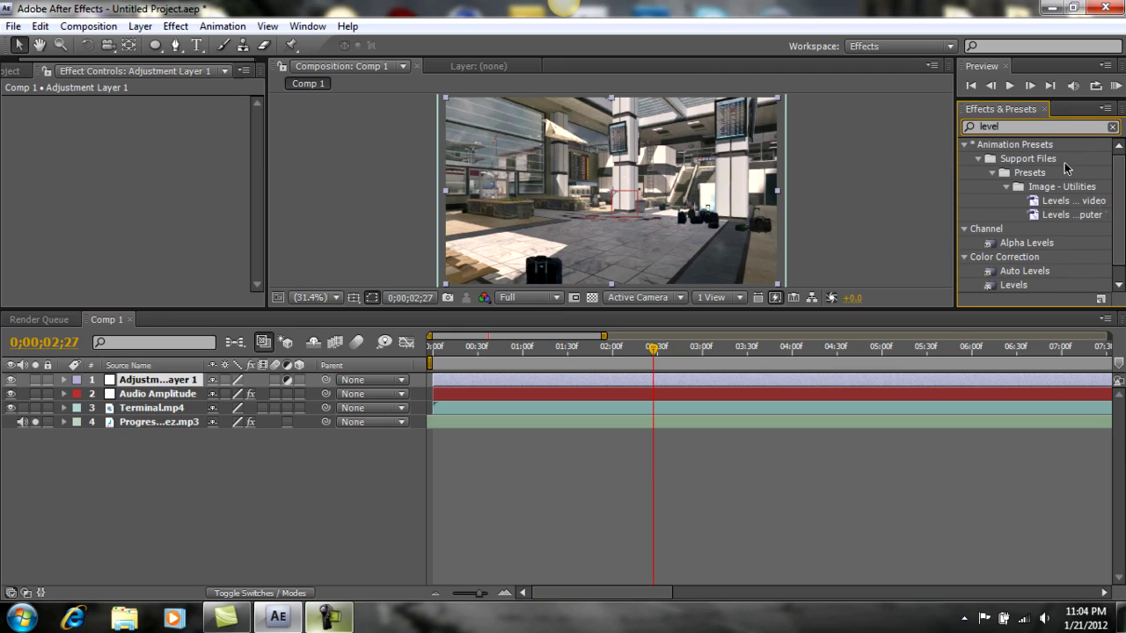
{"action": "left_click", "coordinate": [1012, 285]}
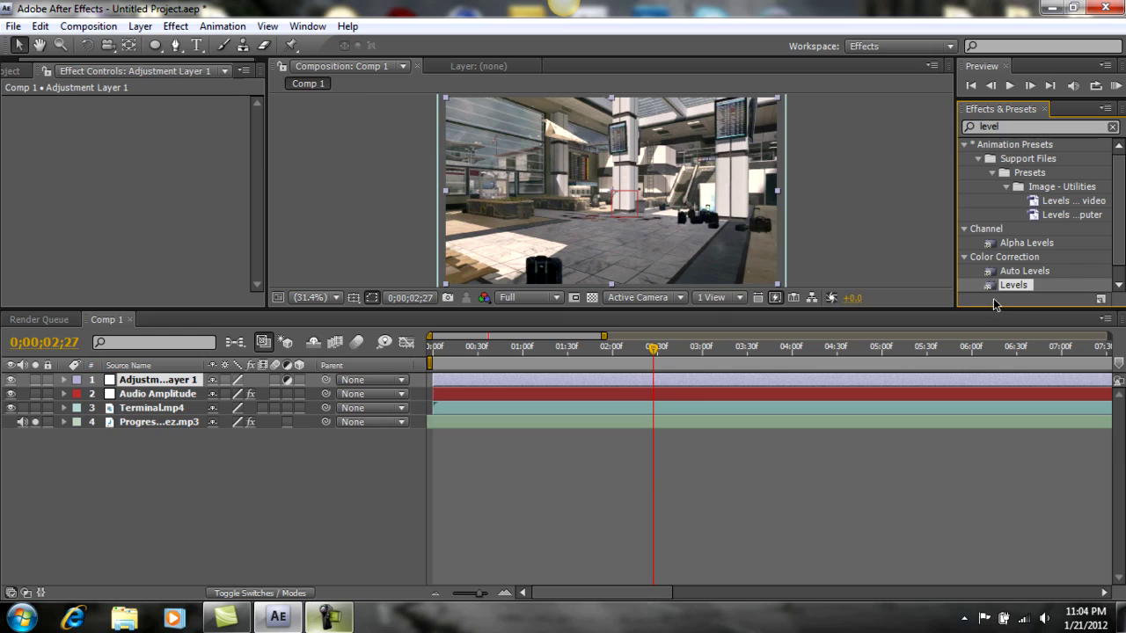
{"action": "left_click", "coordinate": [131, 379]}
{"action": "left_click_drag", "start_coordinate": [1015, 286], "coordinate": [828, 390]}
{"action": "left_click", "coordinate": [175, 26]}
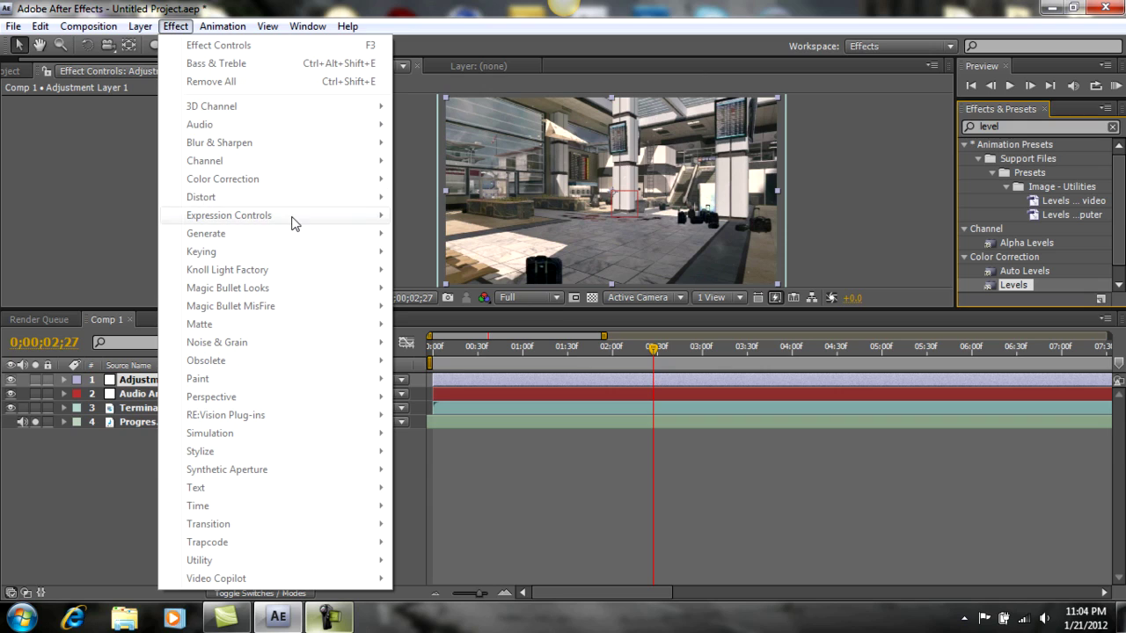
{"action": "left_click", "coordinate": [151, 376]}
{"action": "left_click", "coordinate": [174, 26]}
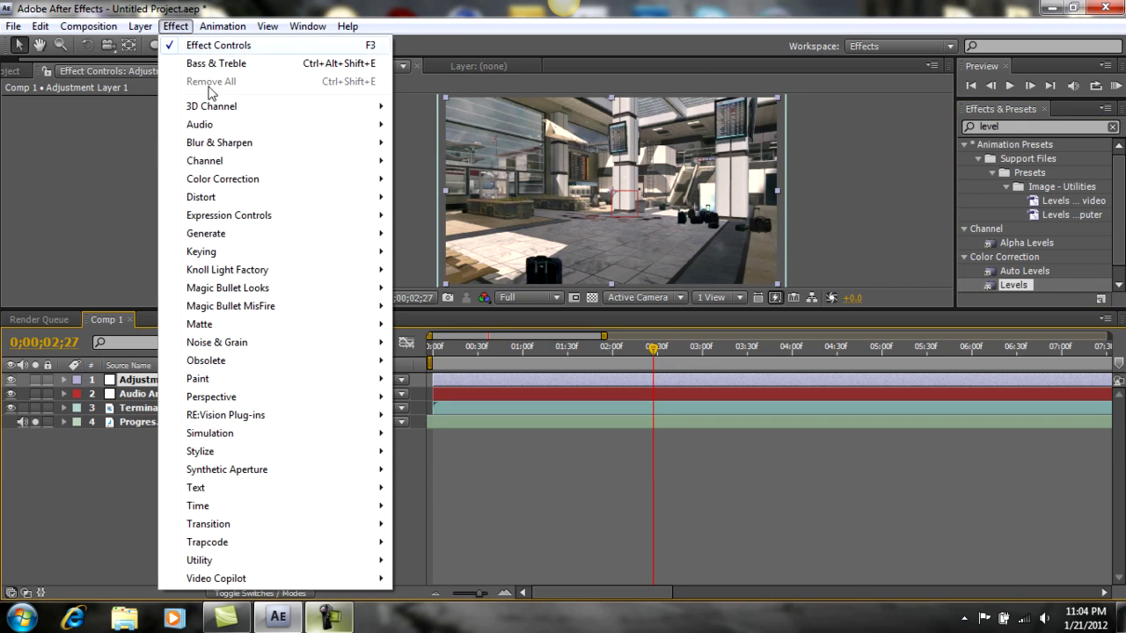
{"action": "mouse_move", "coordinate": [369, 185]}
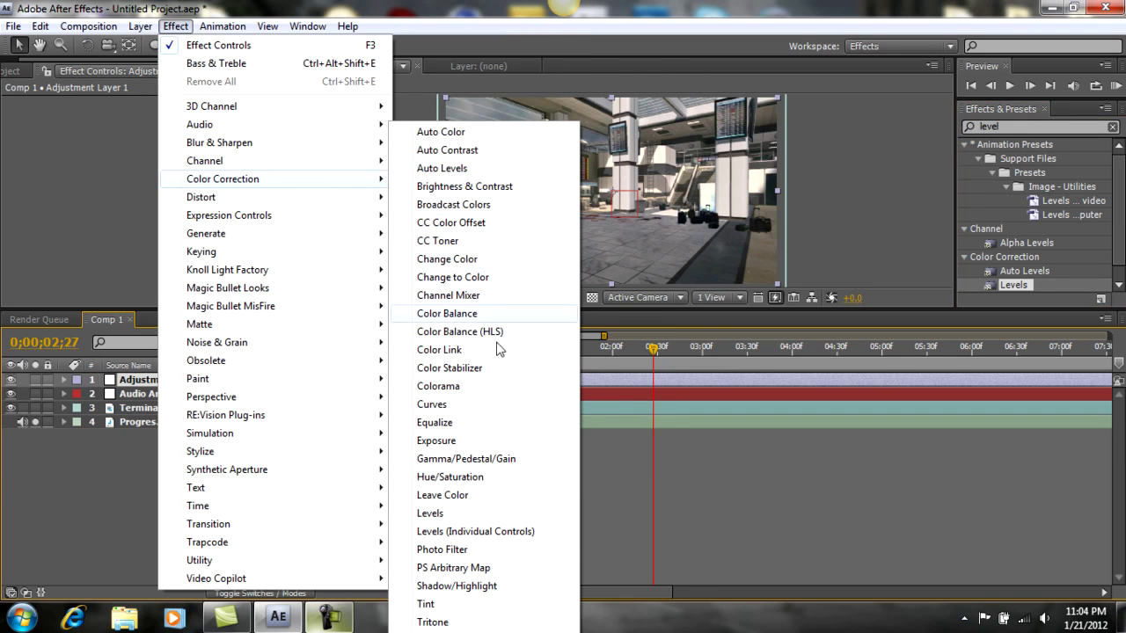
{"action": "left_click", "coordinate": [469, 514]}
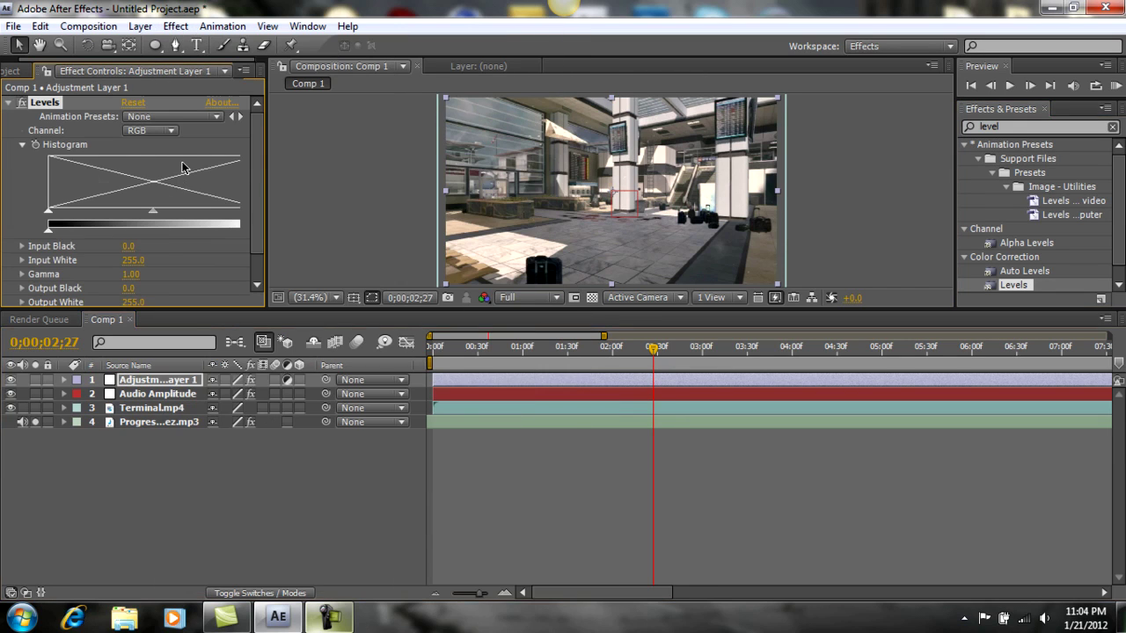
Set the Levels effect's Input White to 180.
{"action": "left_click", "coordinate": [133, 261]}
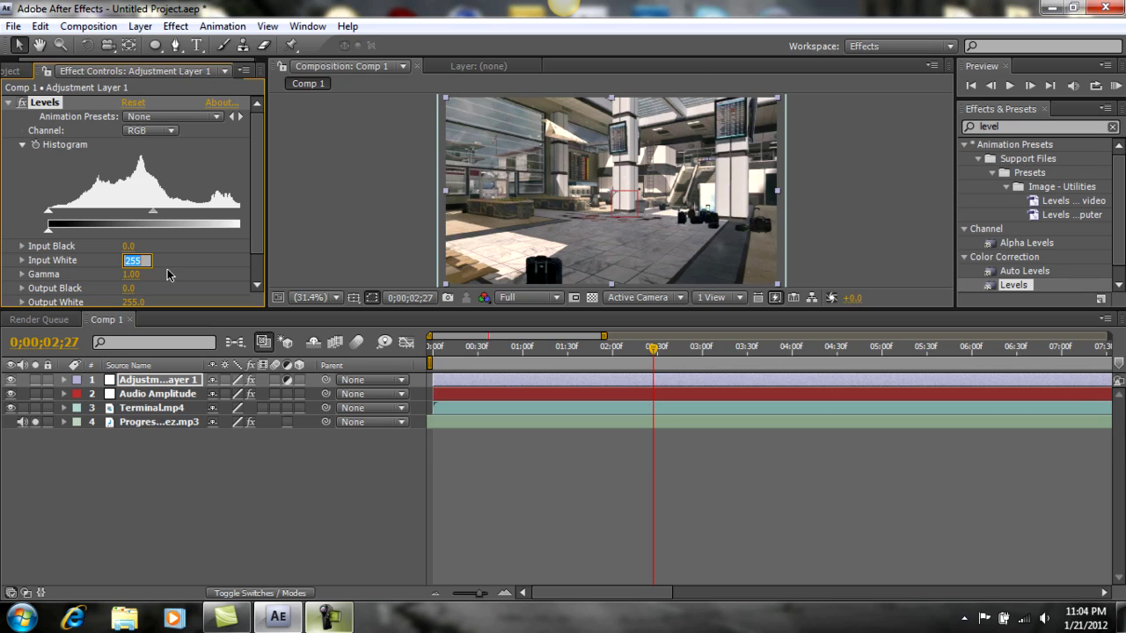
{"action": "type", "text": "180"}
{"action": "left_click", "coordinate": [202, 262]}
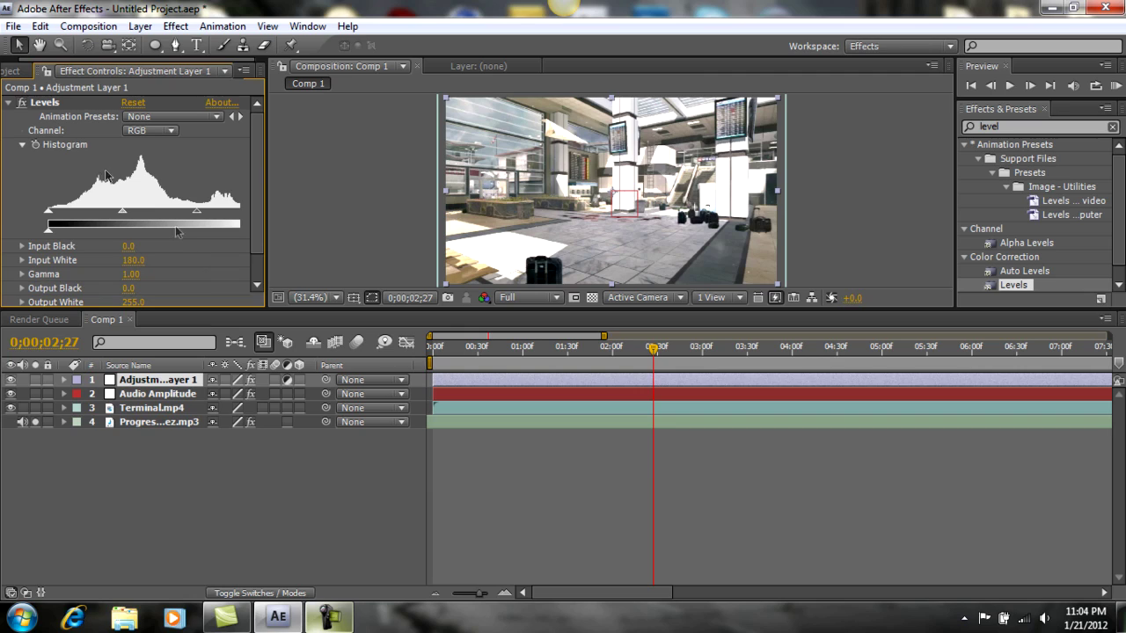
Toggle the Levels effect off and on to compare its look on the video, leave it enabled and collapse it.
{"action": "left_click", "coordinate": [21, 104]}
{"action": "left_click", "coordinate": [21, 104]}
{"action": "left_click", "coordinate": [21, 103]}
{"action": "left_click", "coordinate": [21, 103]}
{"action": "left_click", "coordinate": [22, 103]}
{"action": "left_click", "coordinate": [21, 104]}
{"action": "left_click", "coordinate": [8, 102]}
Reveal Adjustment Layer 1's Opacity and the Audio Amplitude layer's Both Channels Slider expression in the timeline.
{"action": "left_click", "coordinate": [189, 380]}
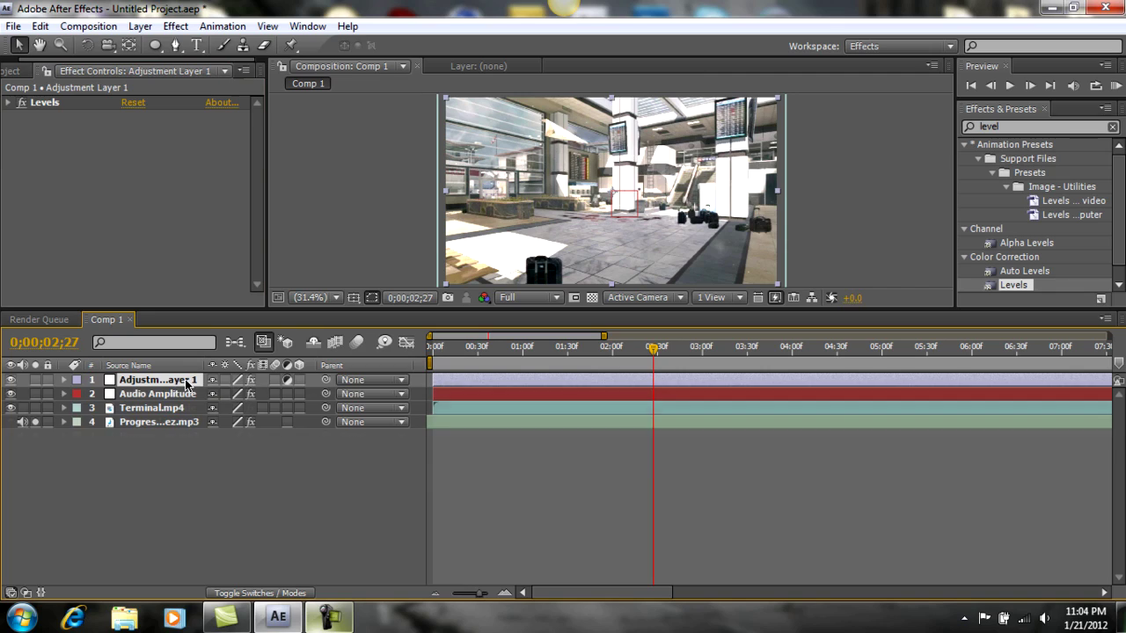
{"action": "key", "text": "t"}
{"action": "left_click", "coordinate": [180, 408]}
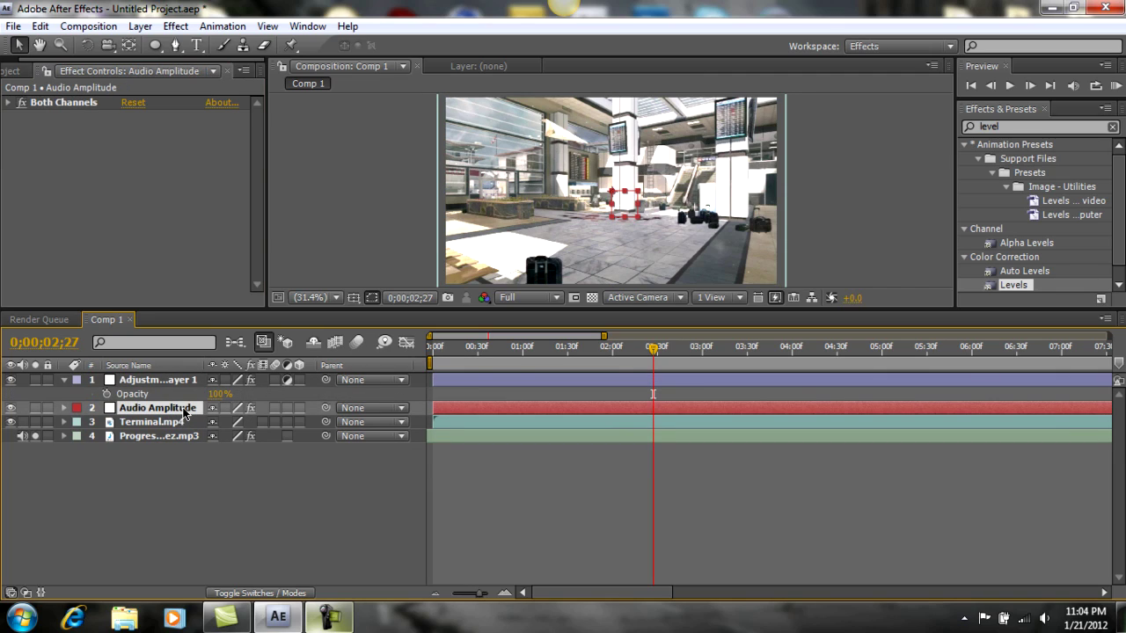
{"action": "key", "text": "e"}
{"action": "key", "text": "e"}
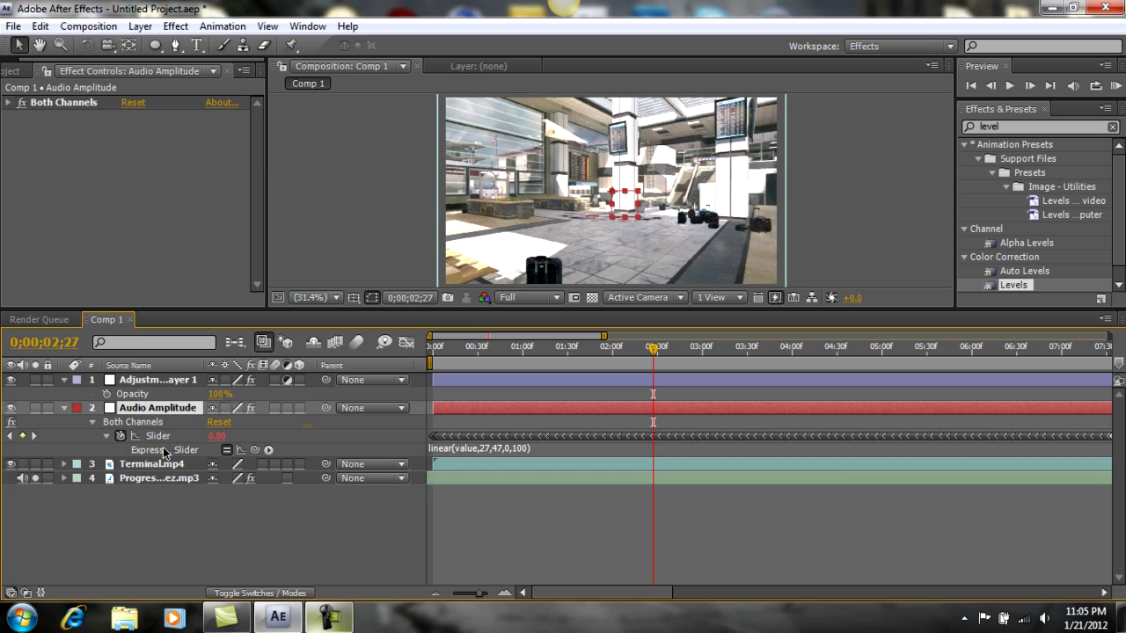
Link Adjustment Layer 1's Opacity to the Audio Amplitude layer's Both Channels Slider with an expression, and review that expression.
{"action": "left_click", "coordinate": [107, 398], "text": "alt"}
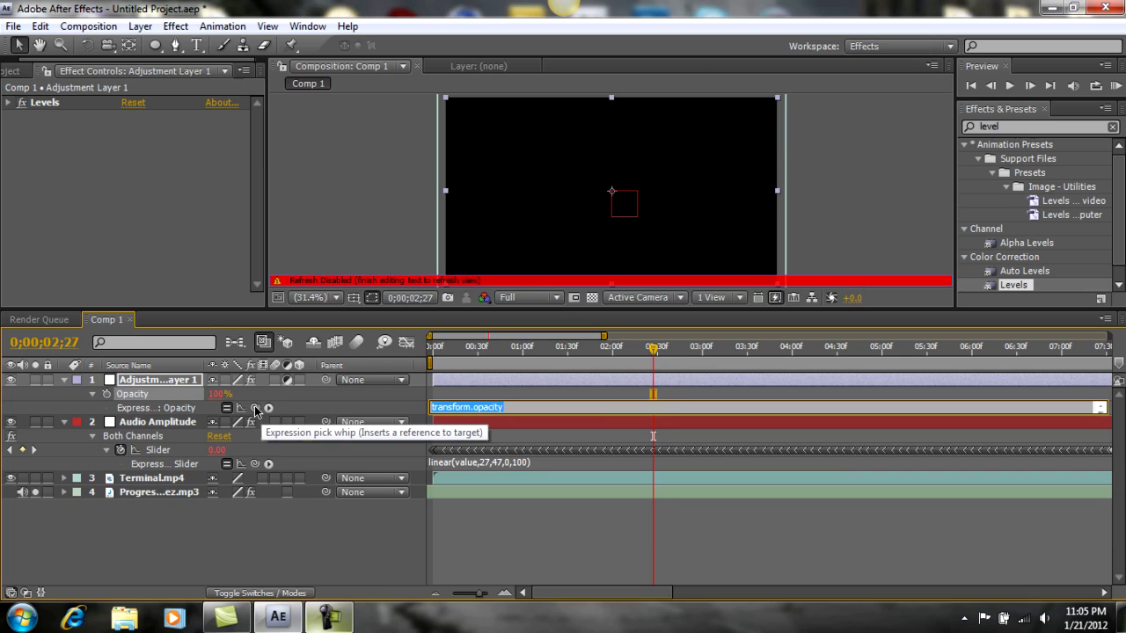
{"action": "left_click_drag", "start_coordinate": [255, 409], "coordinate": [255, 409]}
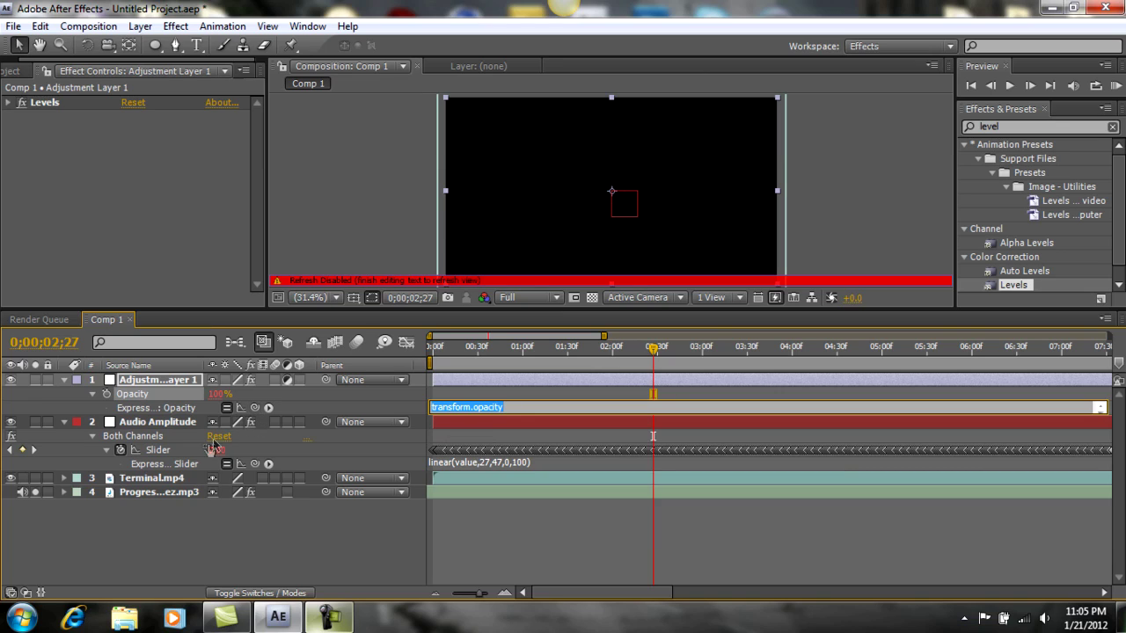
{"action": "left_click", "coordinate": [343, 625]}
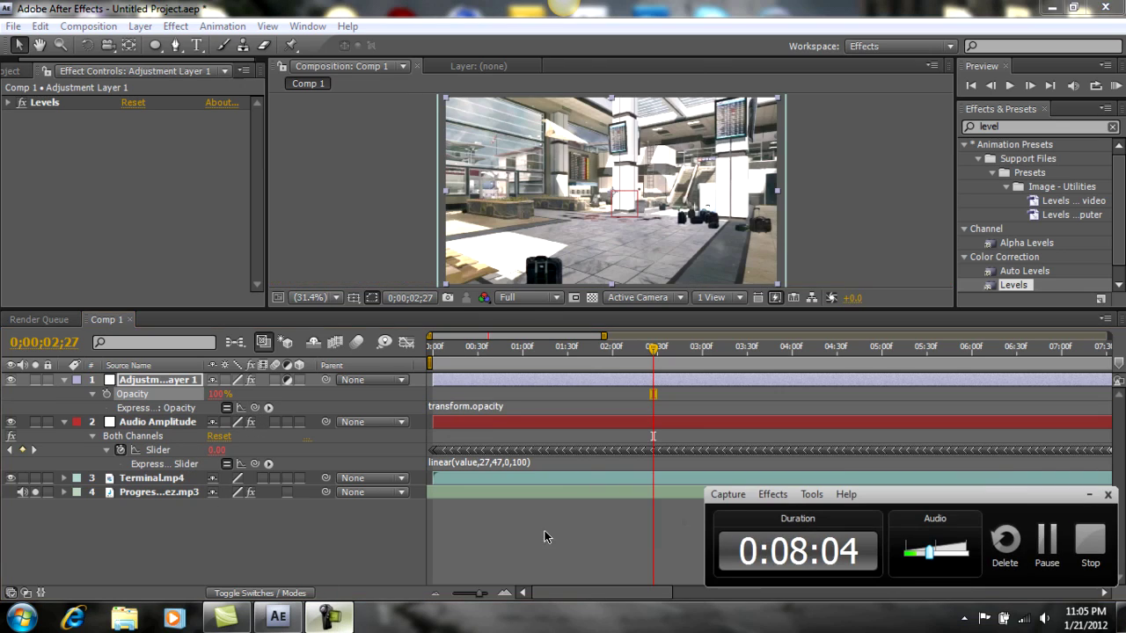
{"action": "left_click", "coordinate": [1046, 546]}
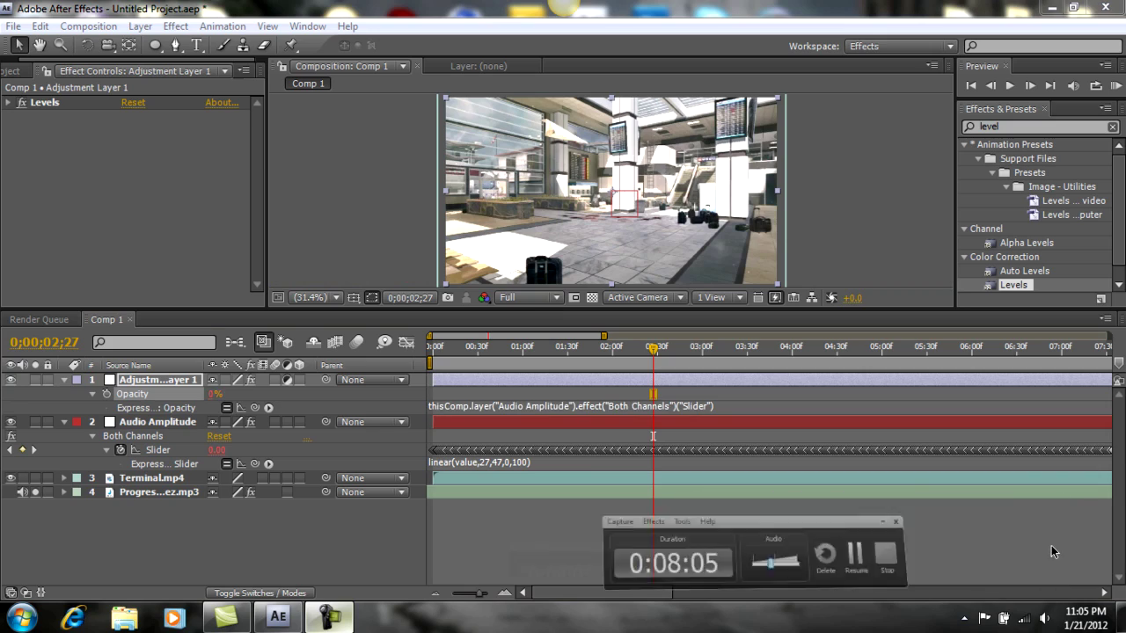
{"action": "left_click", "coordinate": [343, 622]}
{"action": "left_click", "coordinate": [343, 627]}
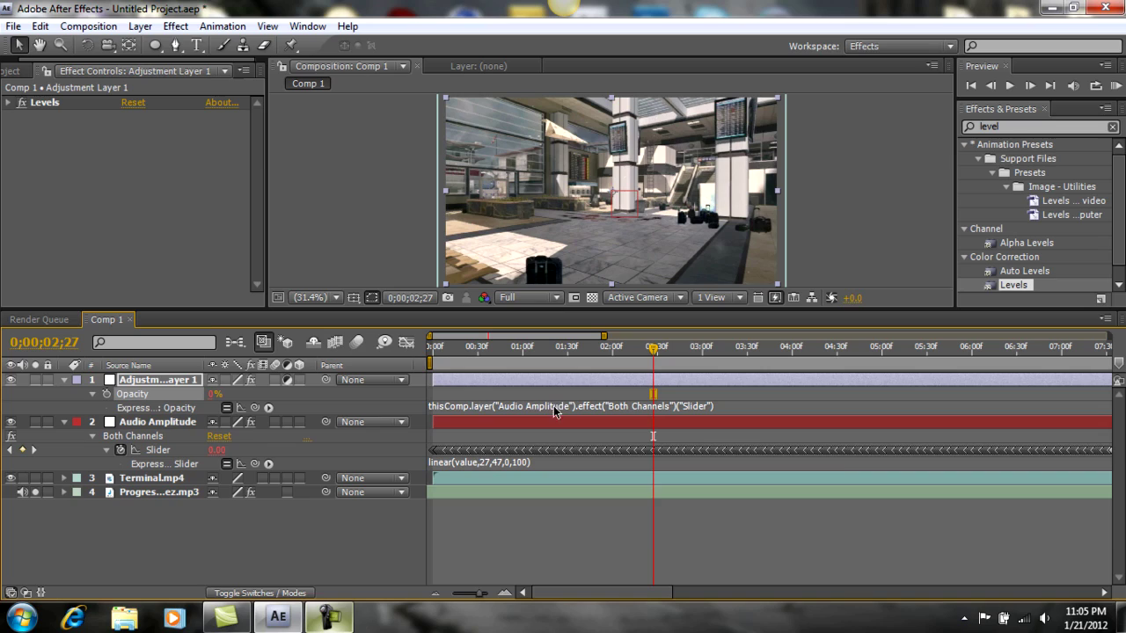
{"action": "left_click", "coordinate": [447, 406]}
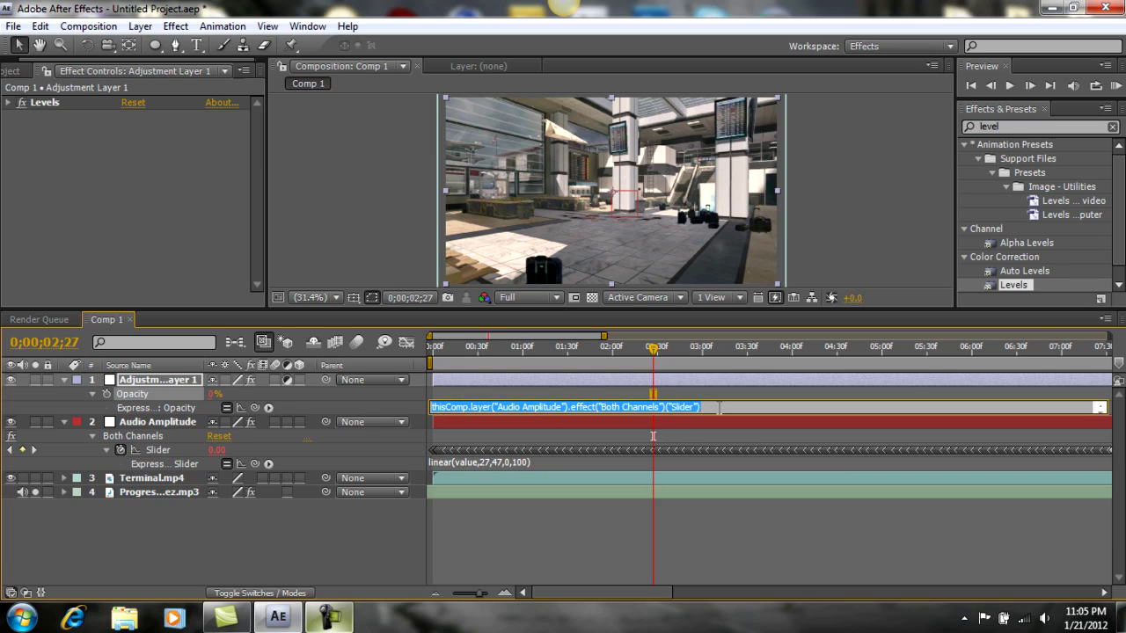
{"action": "left_click", "coordinate": [705, 406]}
{"action": "left_click", "coordinate": [325, 416]}
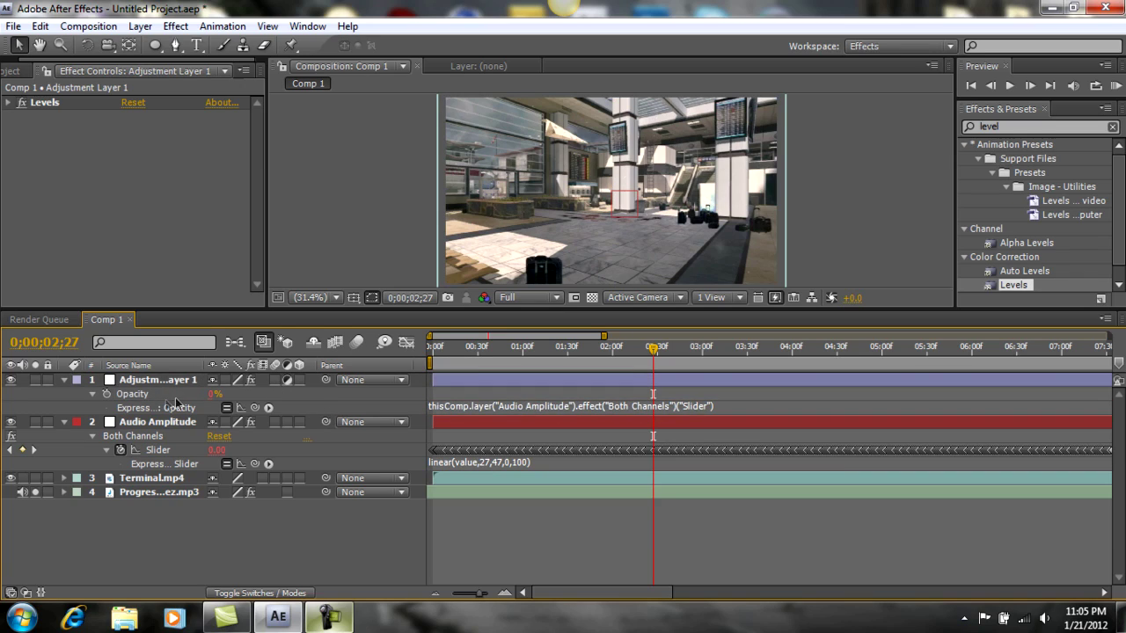
Collapse the Adjustment Layer 1 and Audio Amplitude layers and play a RAM preview of the composition.
{"action": "left_click", "coordinate": [64, 379]}
{"action": "left_click", "coordinate": [63, 393]}
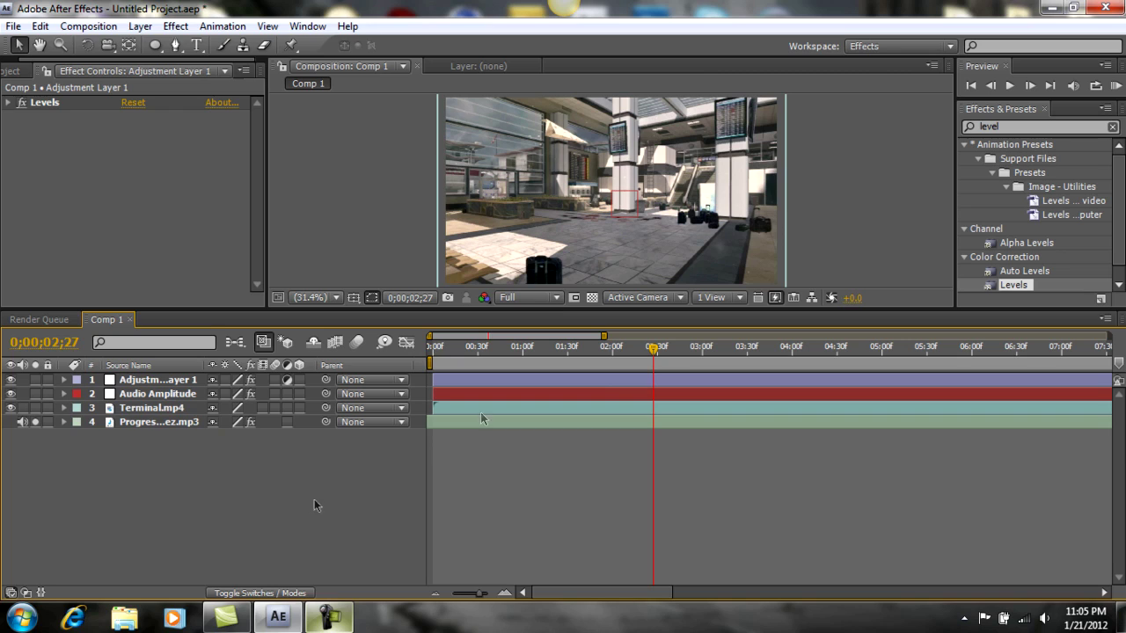
{"action": "left_click", "coordinate": [1115, 85]}
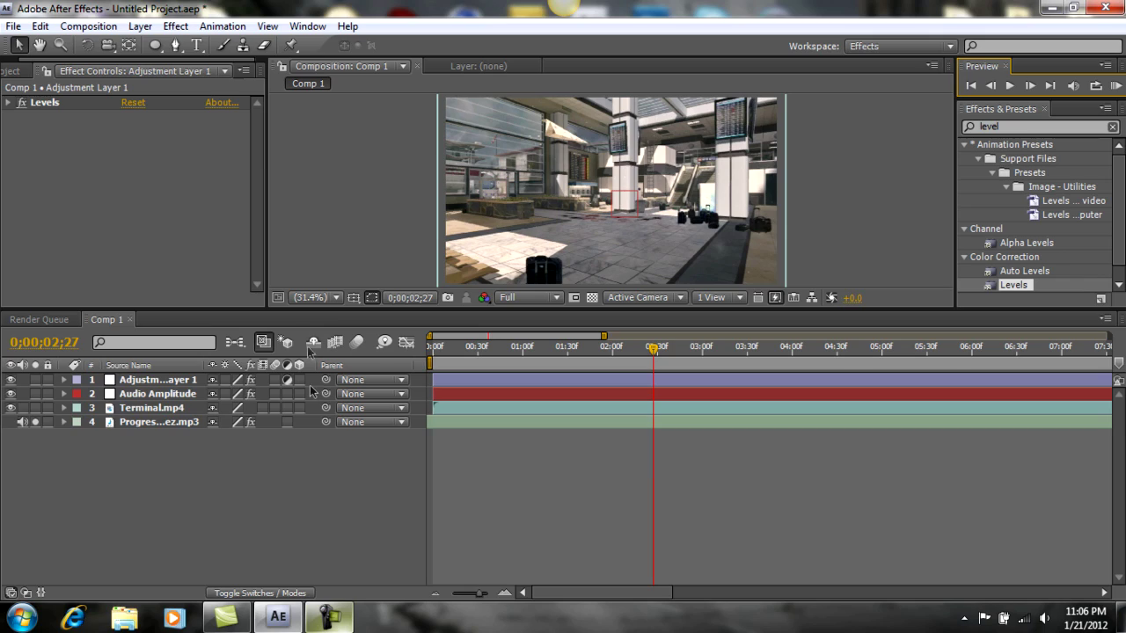
{"action": "left_click_drag", "start_coordinate": [601, 337], "coordinate": [605, 337]}
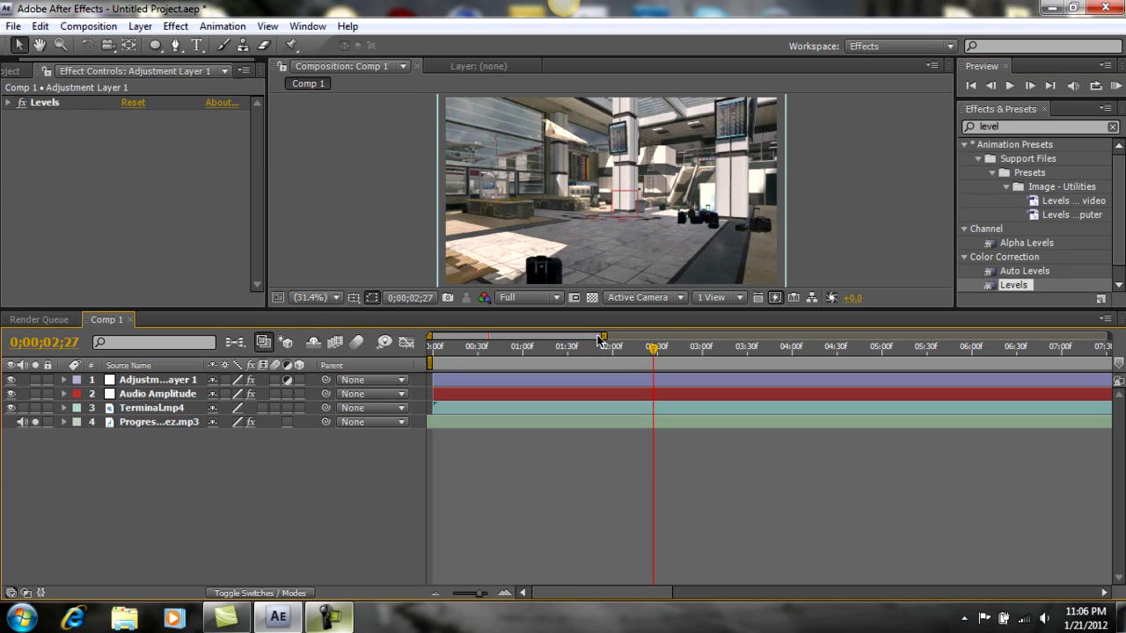
Delete Adjustment Layer 1 and the Audio Amplitude layer from Comp 1.
{"action": "left_click", "coordinate": [174, 394]}
{"action": "left_click", "coordinate": [182, 383]}
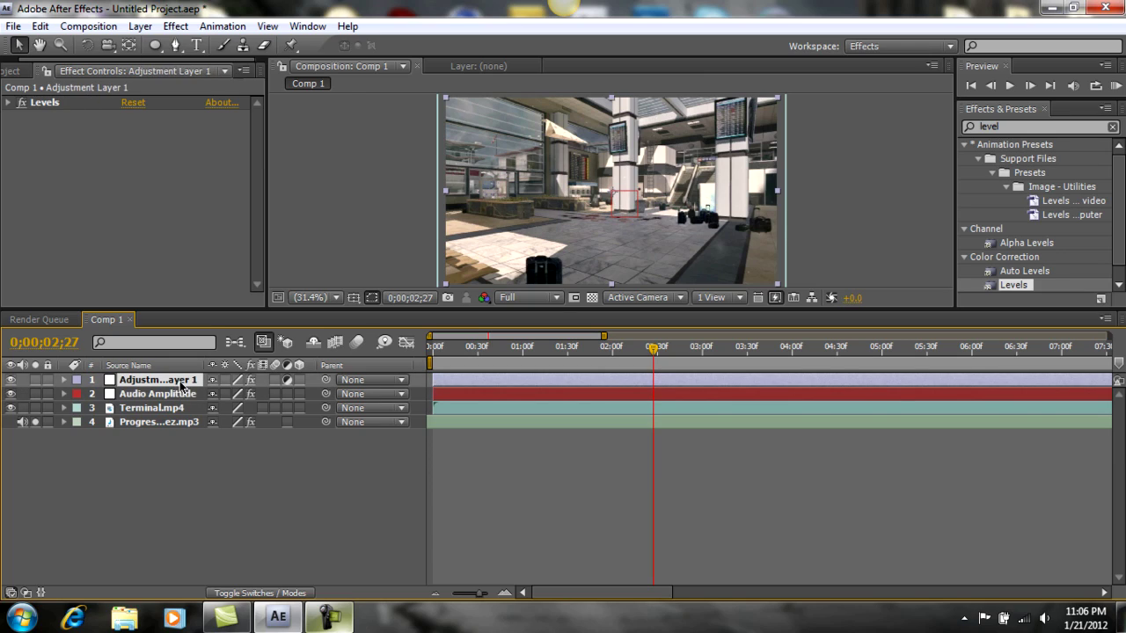
{"action": "key", "text": "Delete"}
{"action": "left_click", "coordinate": [179, 382]}
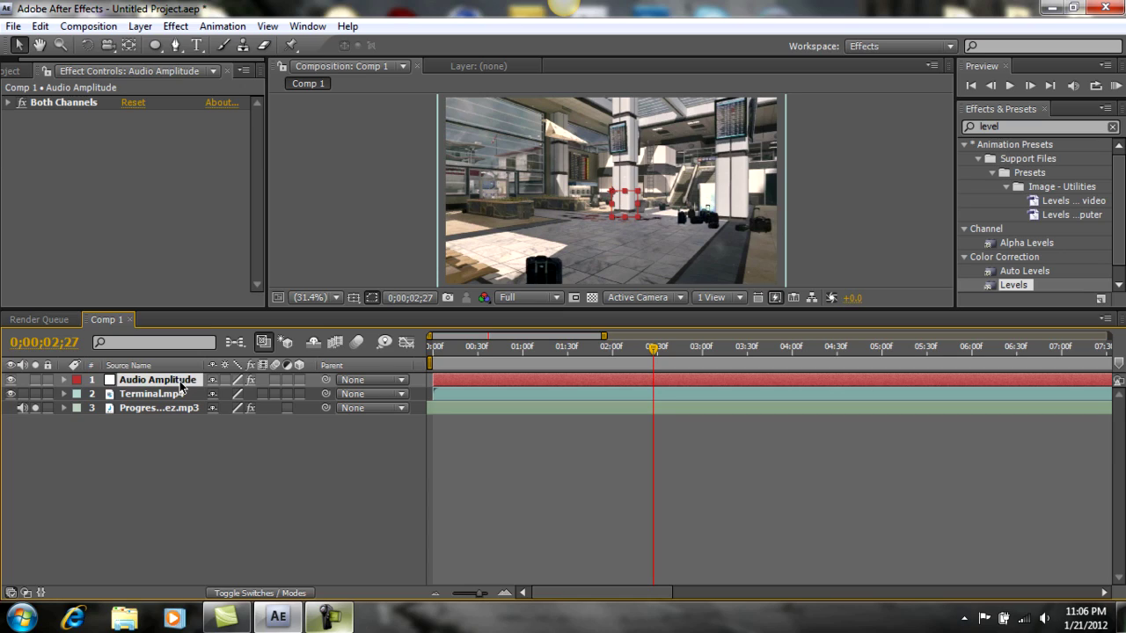
{"action": "key", "text": "Delete"}
Convert the audio of the Progression-Hi Rez.mp3 layer to keyframes with the Keyframe Assistant.
{"action": "left_click", "coordinate": [180, 383]}
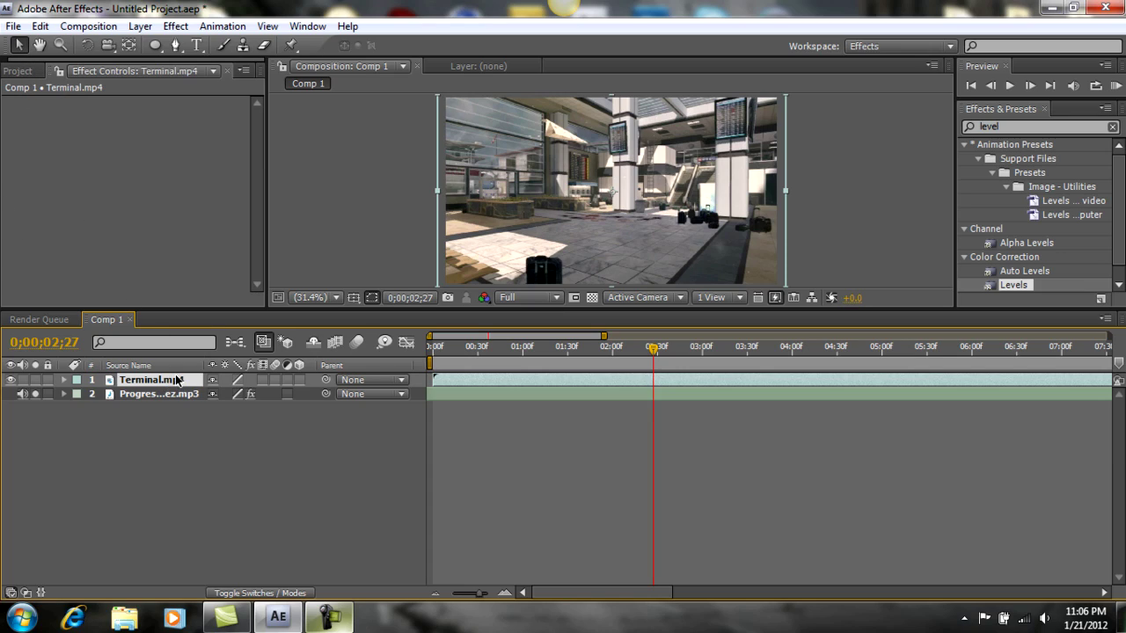
{"action": "left_click", "coordinate": [133, 397]}
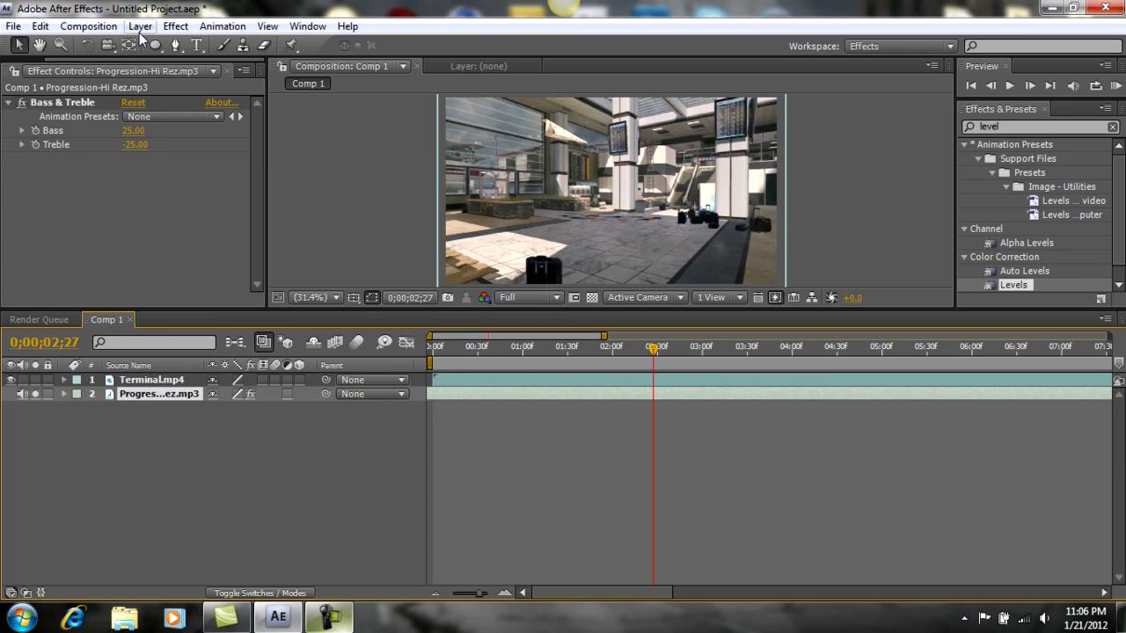
{"action": "left_click", "coordinate": [77, 104]}
{"action": "left_click", "coordinate": [146, 218]}
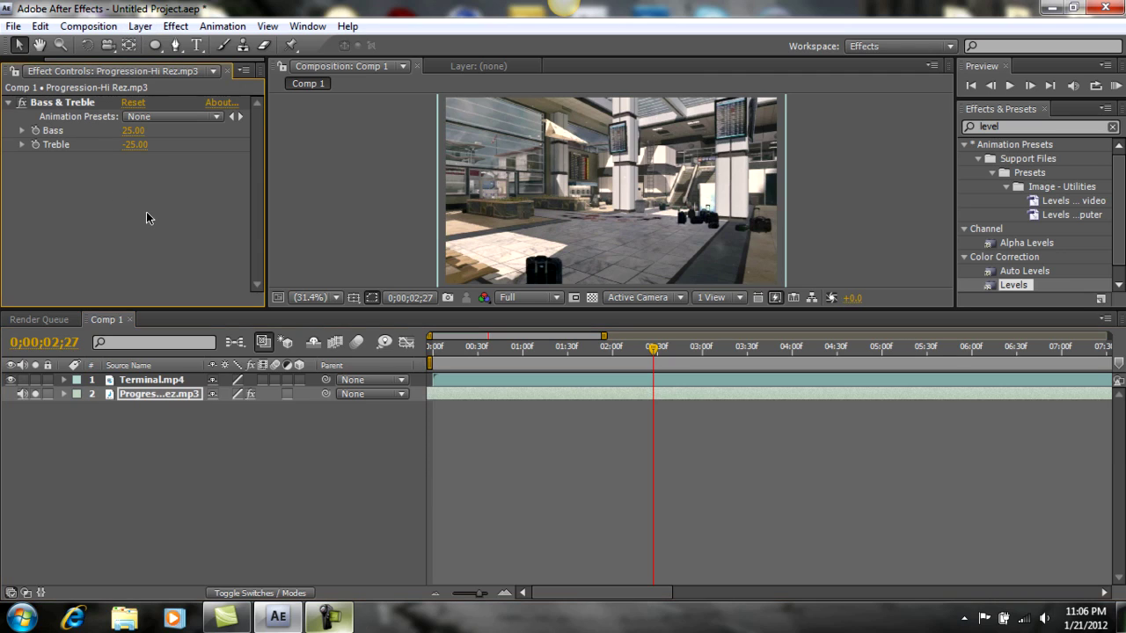
{"action": "left_click", "coordinate": [141, 27]}
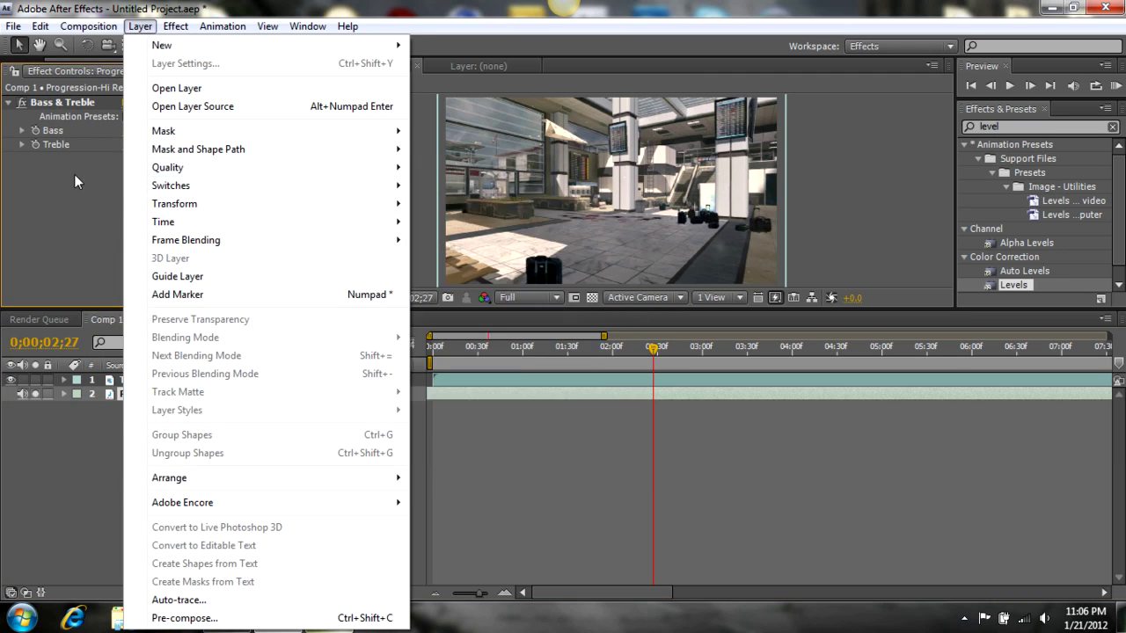
{"action": "left_click", "coordinate": [83, 249]}
{"action": "right_click", "coordinate": [154, 394]}
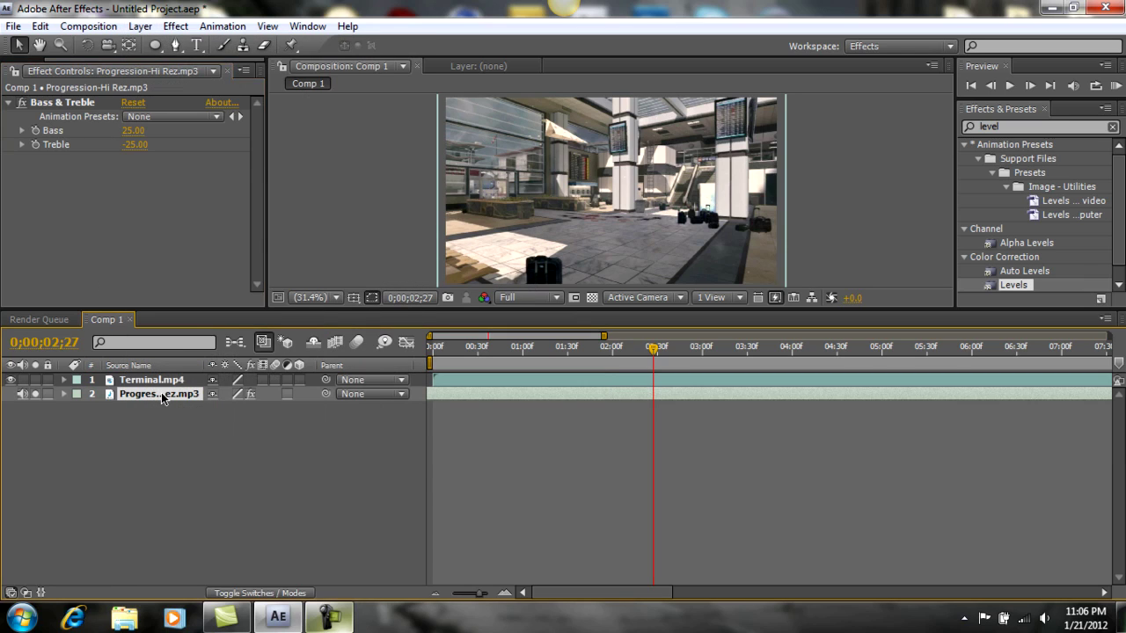
{"action": "mouse_move", "coordinate": [335, 292]}
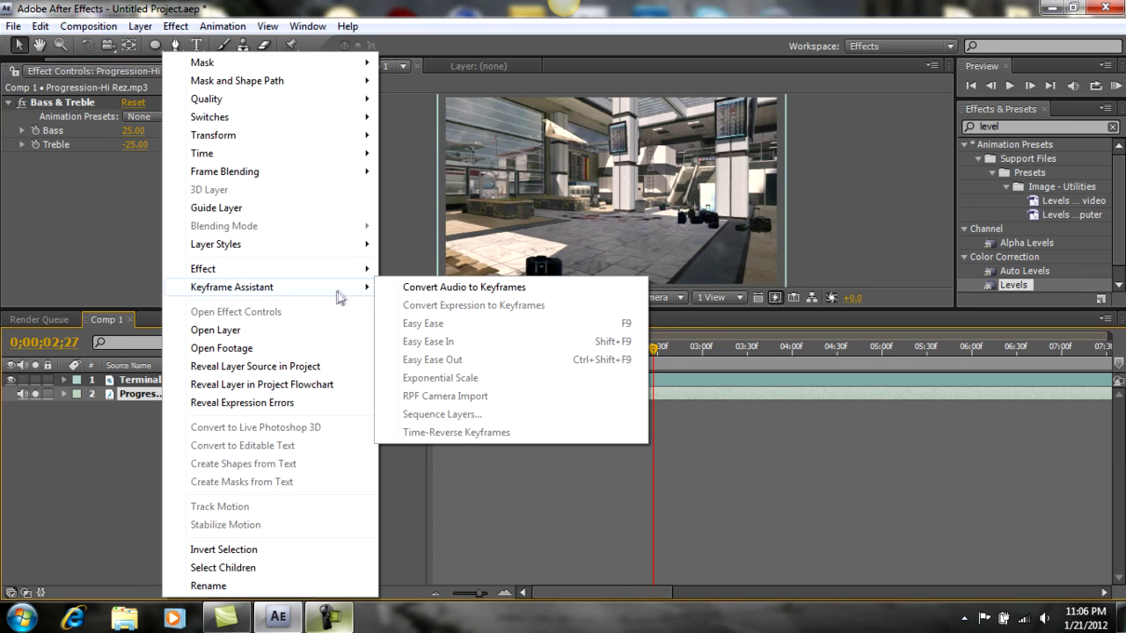
{"action": "left_click", "coordinate": [459, 290]}
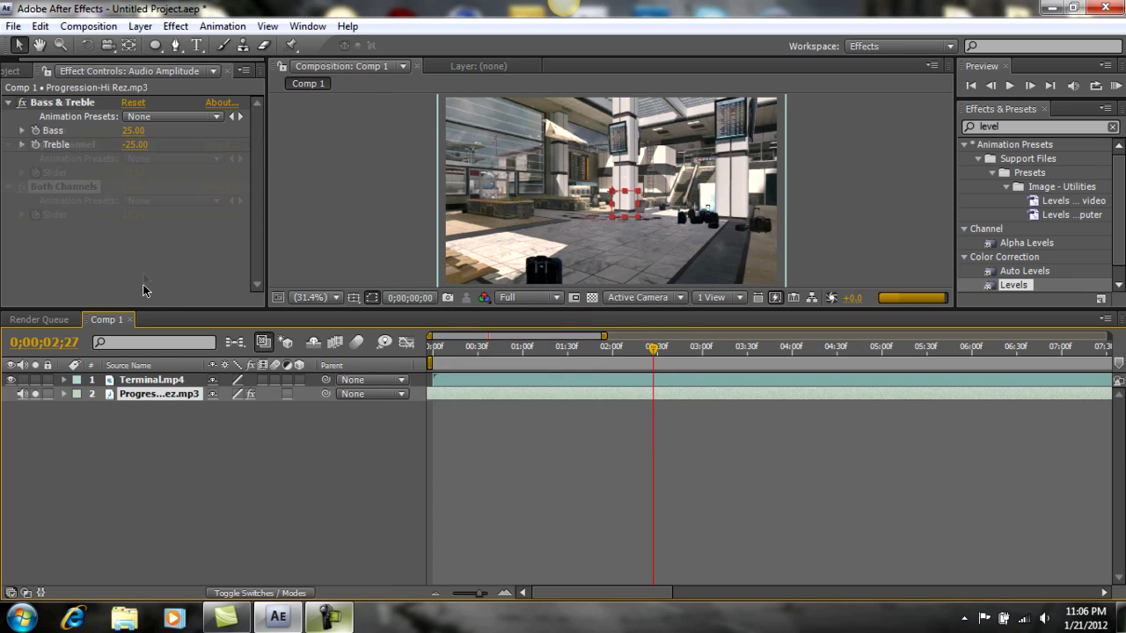
Delete the Left Channel and Right Channel effects from the new Audio Amplitude layer, keeping Both Channels.
{"action": "left_click", "coordinate": [77, 107]}
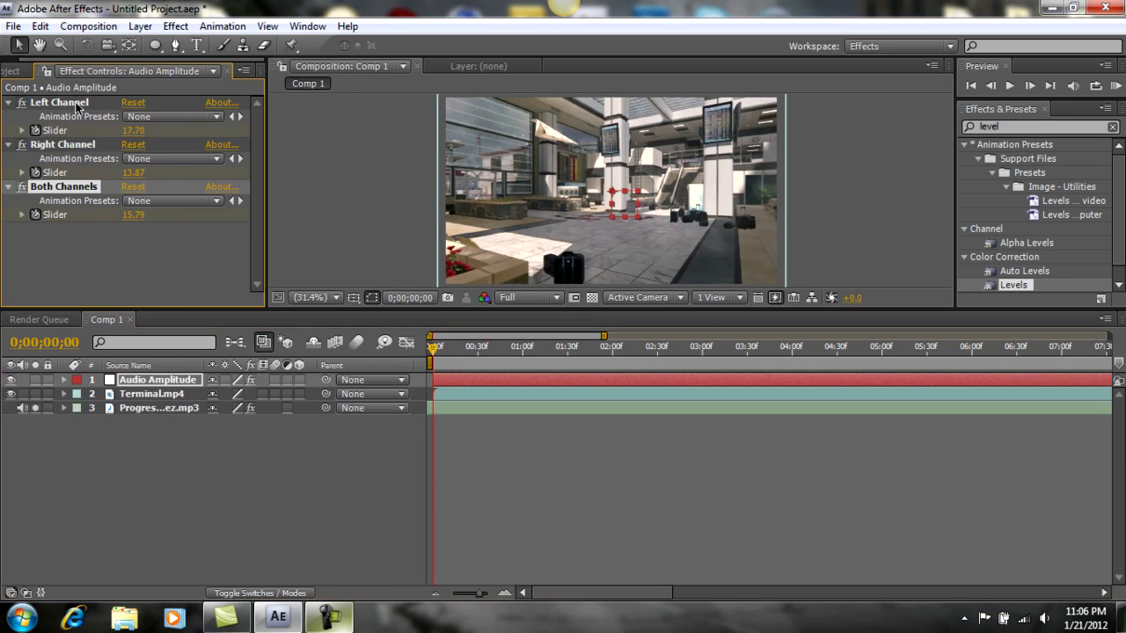
{"action": "left_click", "coordinate": [79, 100]}
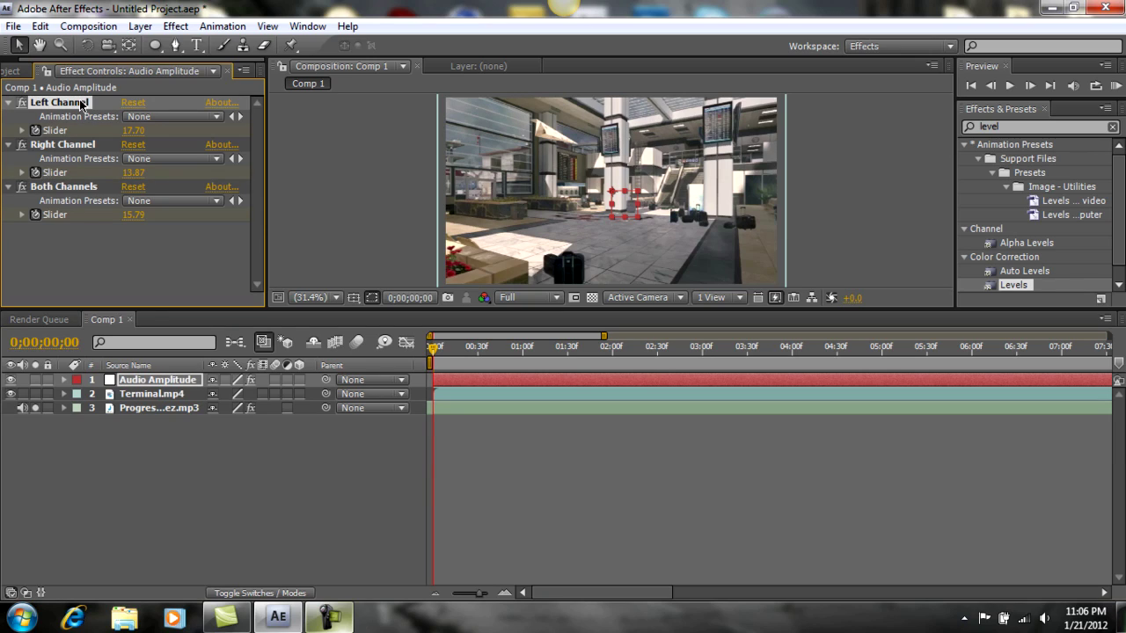
{"action": "key", "text": "Delete"}
{"action": "key", "text": "Delete"}
Enable an expression on the Audio Amplitude layer's Both Channels Slider and display its curve in the Graph Editor with a taller timeline.
{"action": "left_click", "coordinate": [179, 379]}
{"action": "key", "text": "u"}
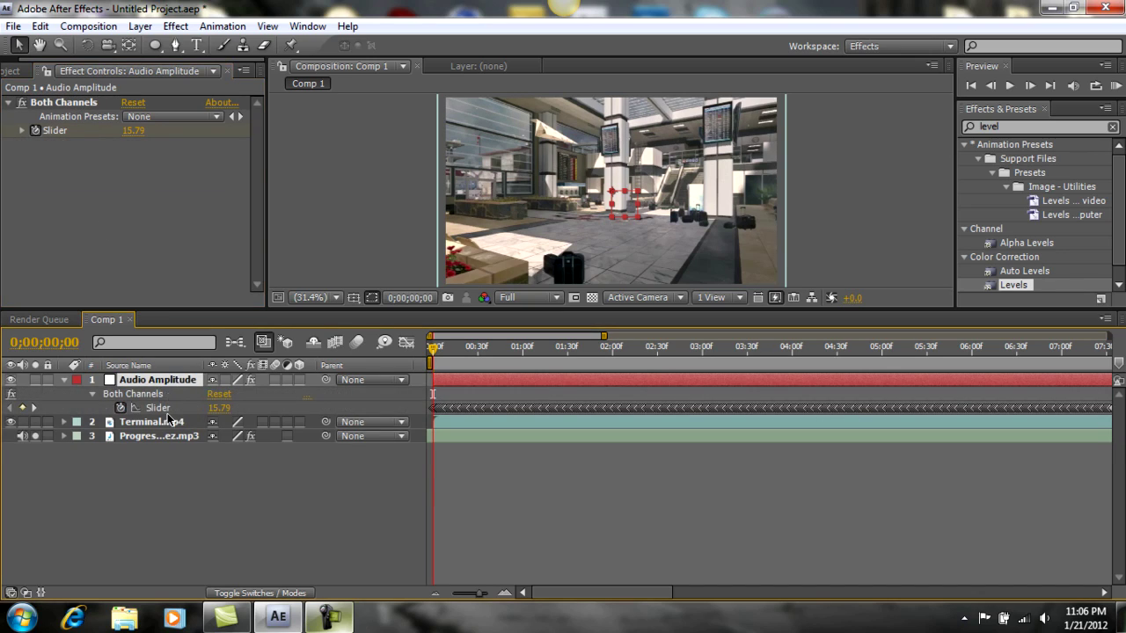
{"action": "left_click", "coordinate": [167, 409]}
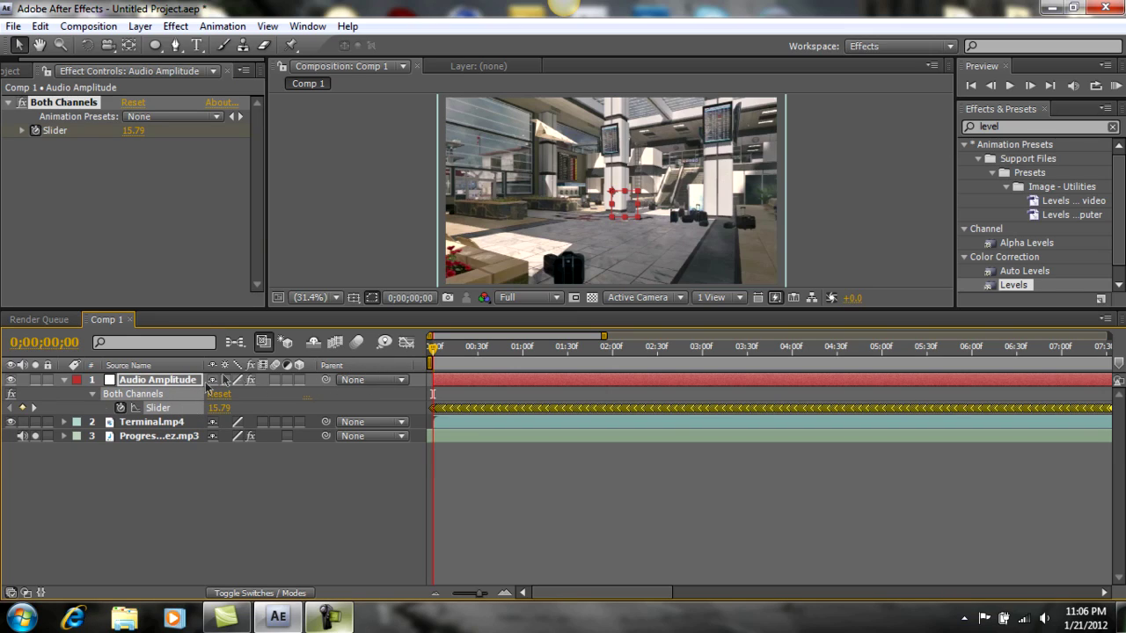
{"action": "left_click", "coordinate": [122, 411], "text": "alt"}
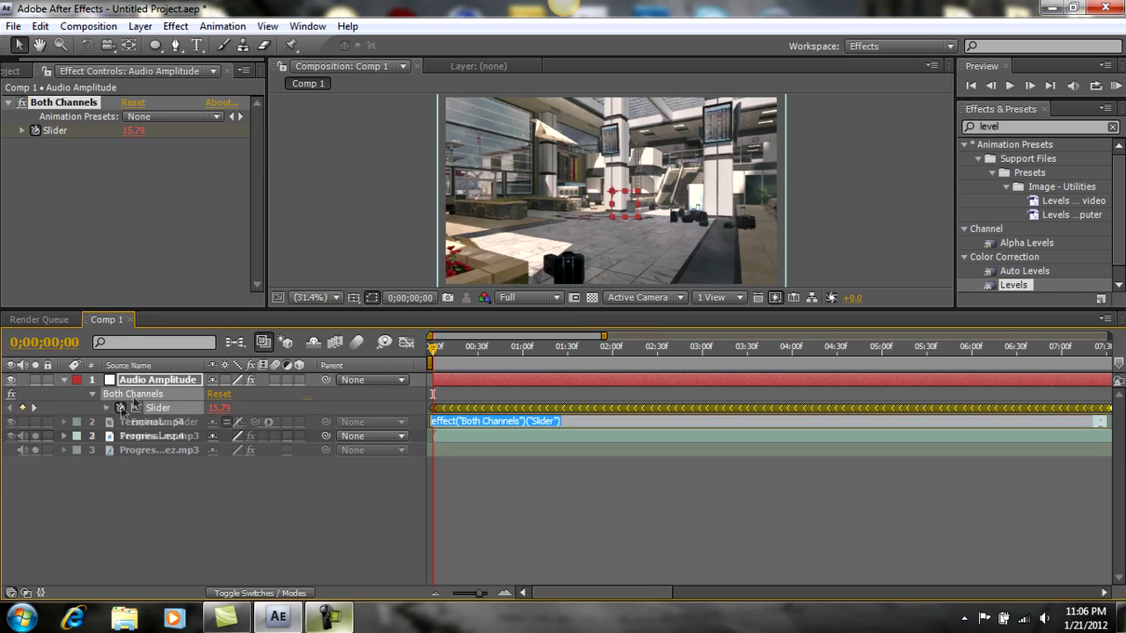
{"action": "left_click", "coordinate": [396, 342]}
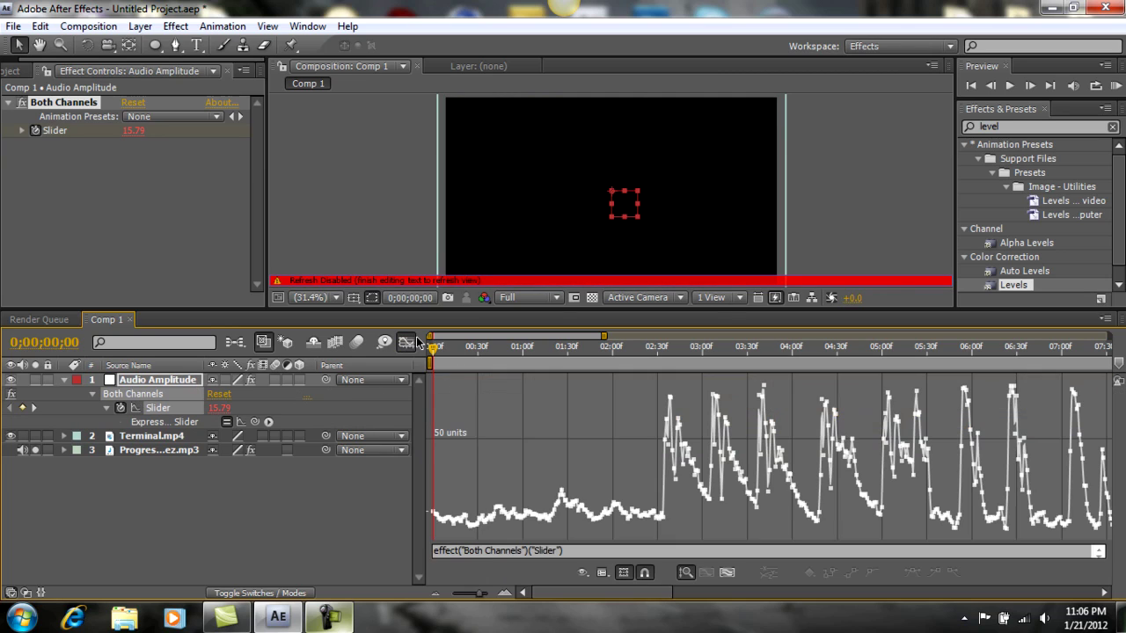
{"action": "left_click_drag", "start_coordinate": [499, 309], "coordinate": [506, 287]}
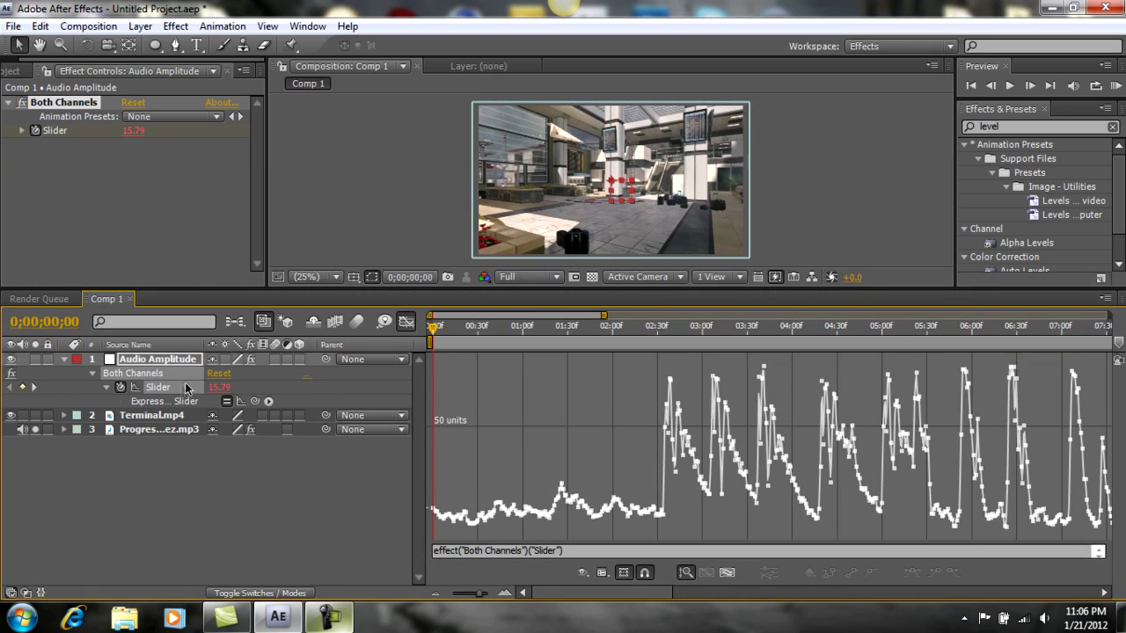
Try to replace the Slider's default expression with the partial text linear(value,27,47, and dismiss the resulting dialog.
{"action": "left_click", "coordinate": [182, 389]}
{"action": "key", "text": "BackSpace"}
{"action": "type", "text": "linear(value,27,47,100,105"}
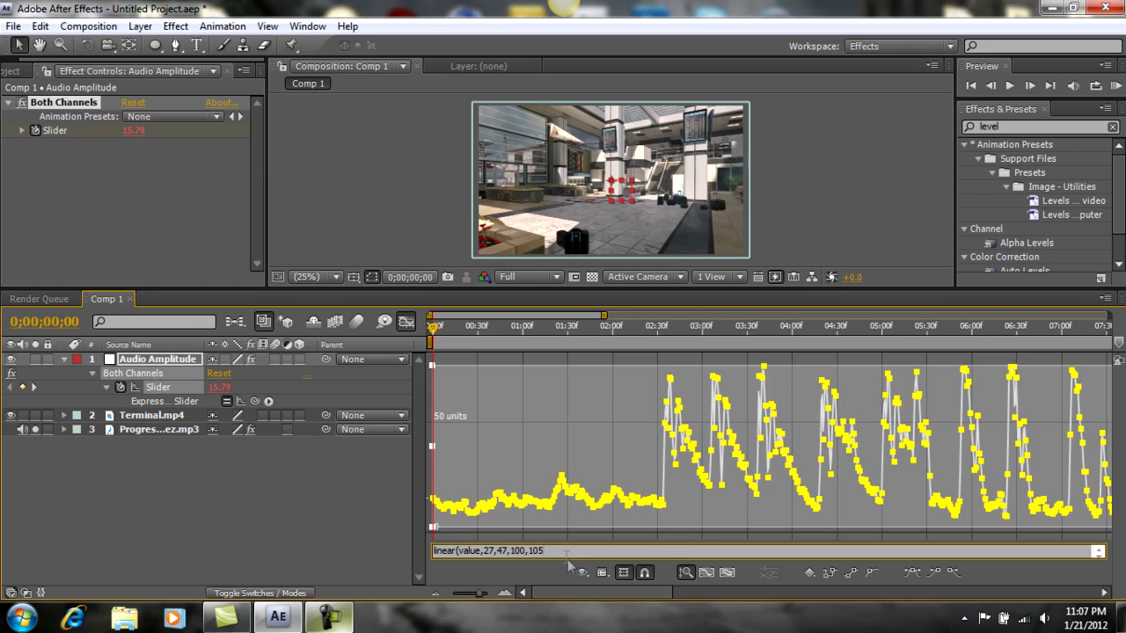
{"action": "left_click_drag", "start_coordinate": [539, 550], "coordinate": [516, 552]}
{"action": "type", "text": "105"}
{"action": "left_click", "coordinate": [327, 525]}
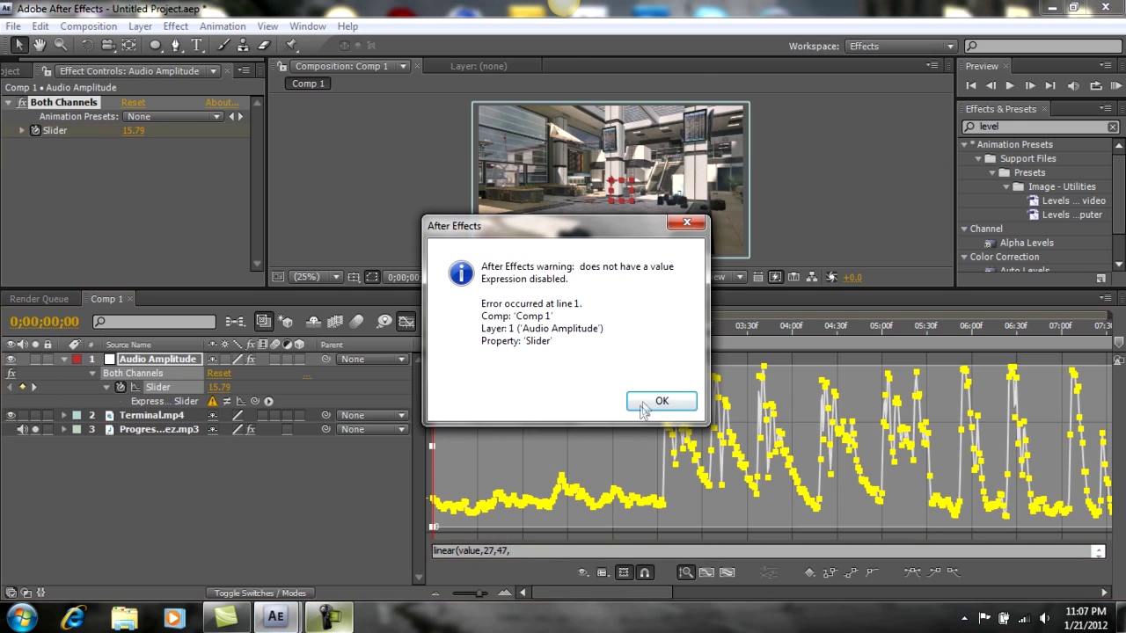
{"action": "left_click", "coordinate": [655, 401]}
Reveal the Scale property of the Terminal.mp4 layer and set it to 100%.
{"action": "left_click", "coordinate": [173, 421]}
{"action": "key", "text": "s"}
{"action": "left_click", "coordinate": [232, 429]}
{"action": "type", "text": "100"}
{"action": "key", "text": "Return"}
{"action": "left_click", "coordinate": [255, 480]}
Complete the Audio Amplitude Slider's expression as linear(value,27,47,100,105).
{"action": "left_click", "coordinate": [169, 360]}
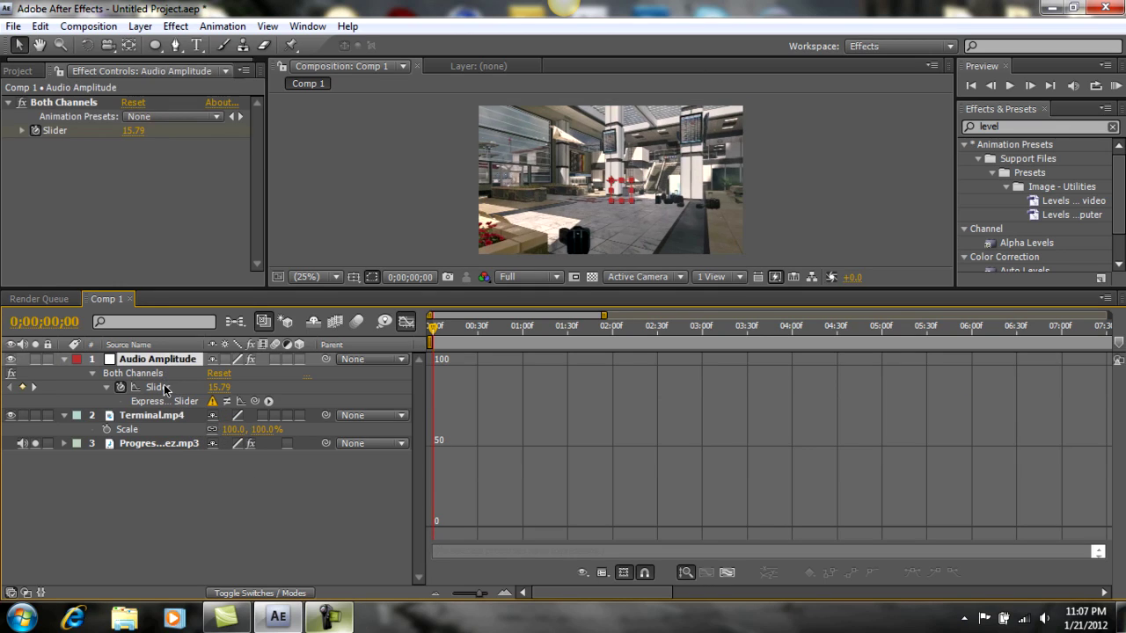
{"action": "left_click", "coordinate": [164, 389]}
{"action": "left_click", "coordinate": [526, 551]}
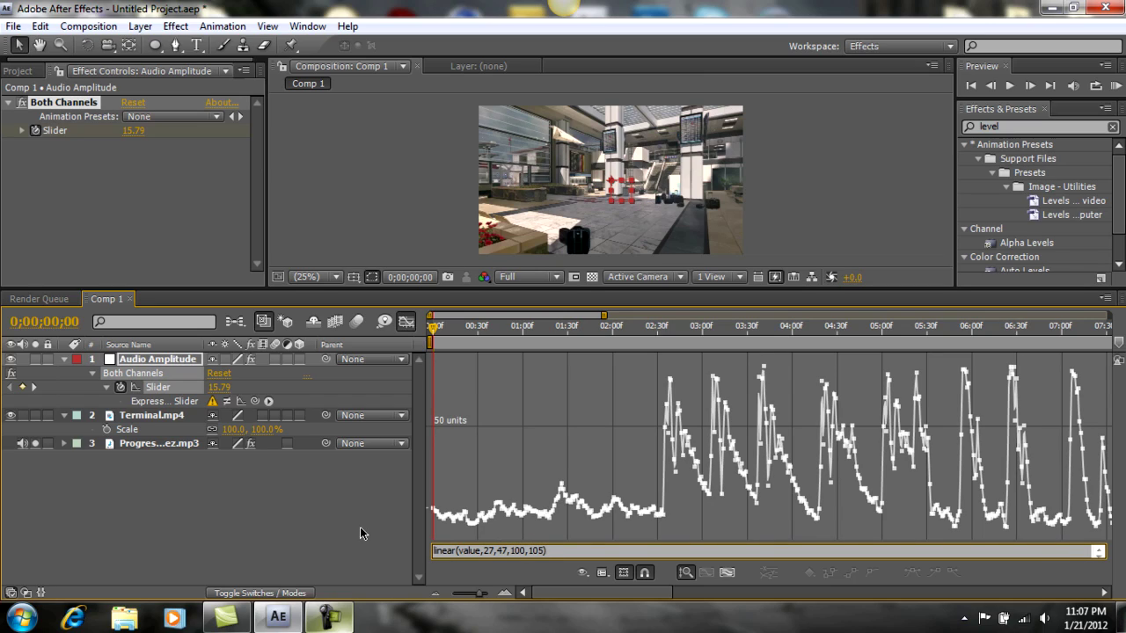
{"action": "left_click", "coordinate": [360, 533]}
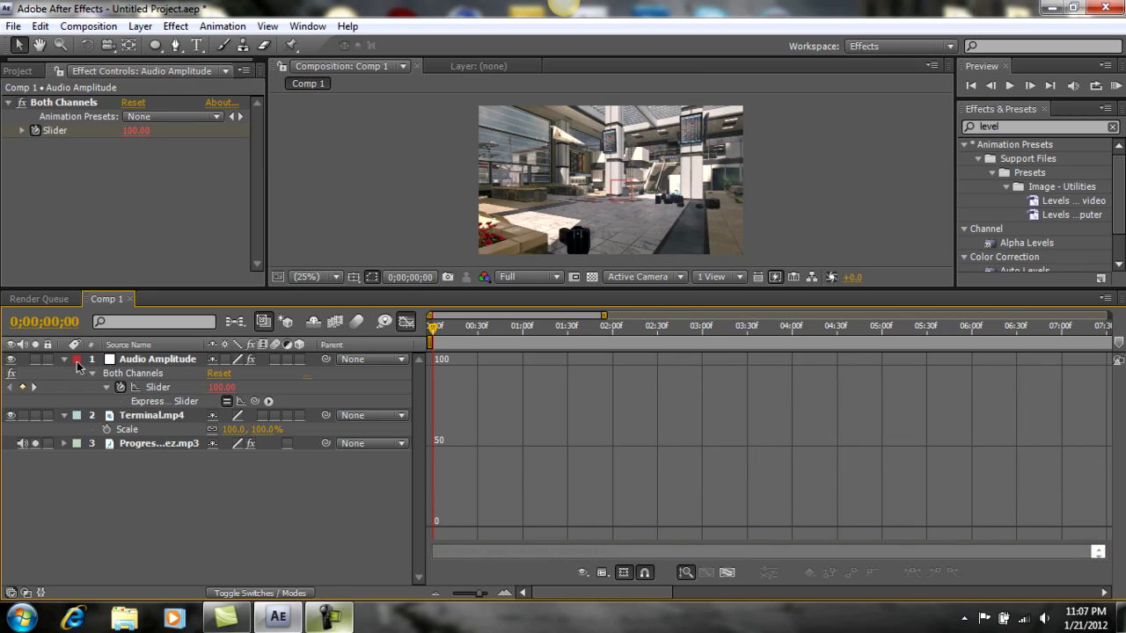
Collapse the Audio Amplitude and Terminal.mp4 layers, and return to the layer-bar view with a larger composition viewer.
{"action": "left_click", "coordinate": [66, 361]}
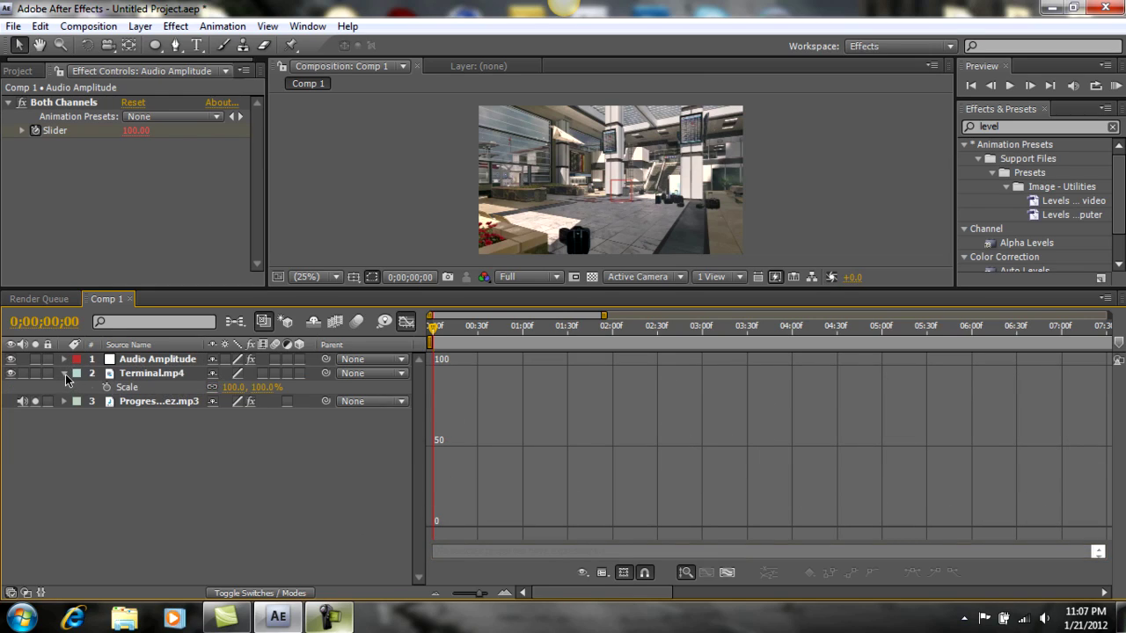
{"action": "left_click", "coordinate": [64, 374]}
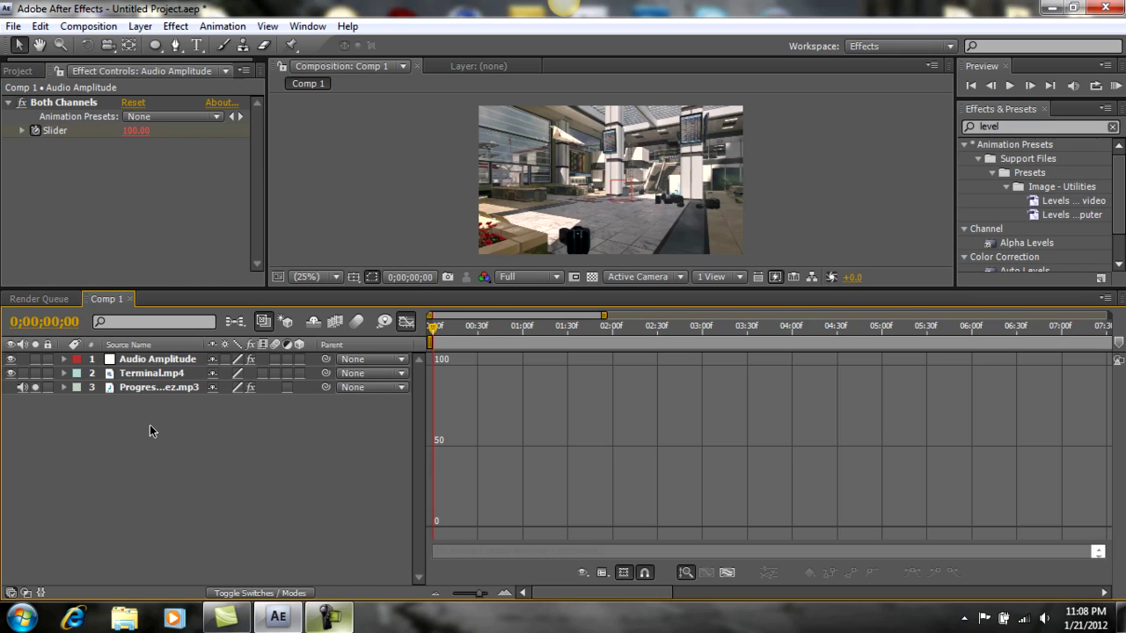
{"action": "left_click", "coordinate": [405, 321]}
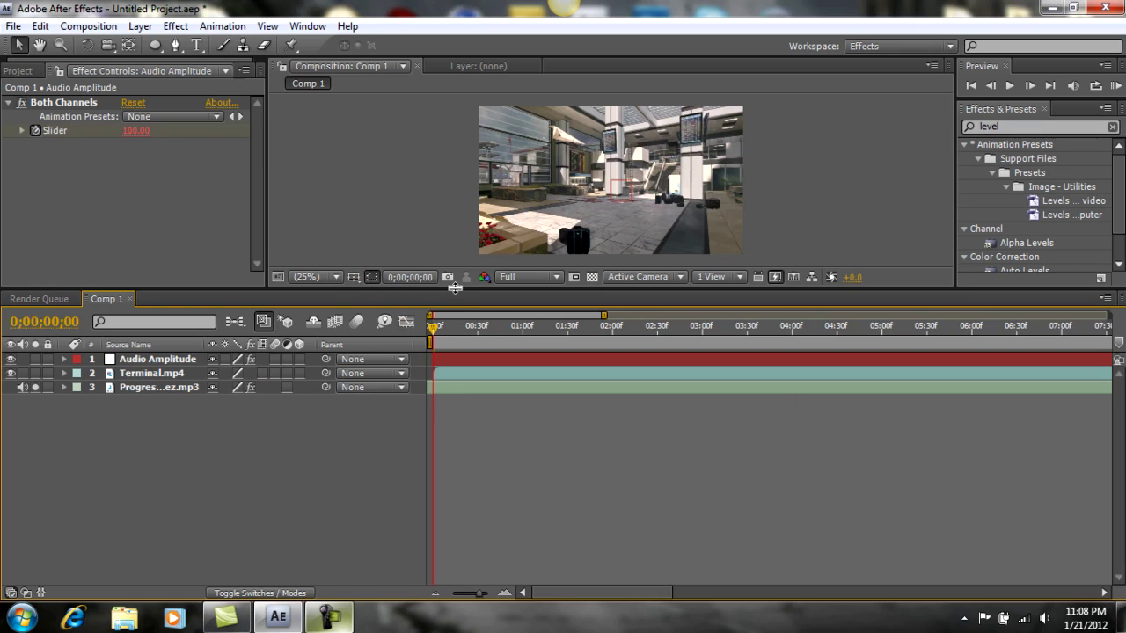
{"action": "left_click_drag", "start_coordinate": [462, 291], "coordinate": [462, 326]}
Reveal Terminal.mp4's Scale property and the Audio Amplitude layer's Slider expression, with layer names displayed in the timeline.
{"action": "left_click", "coordinate": [154, 408]}
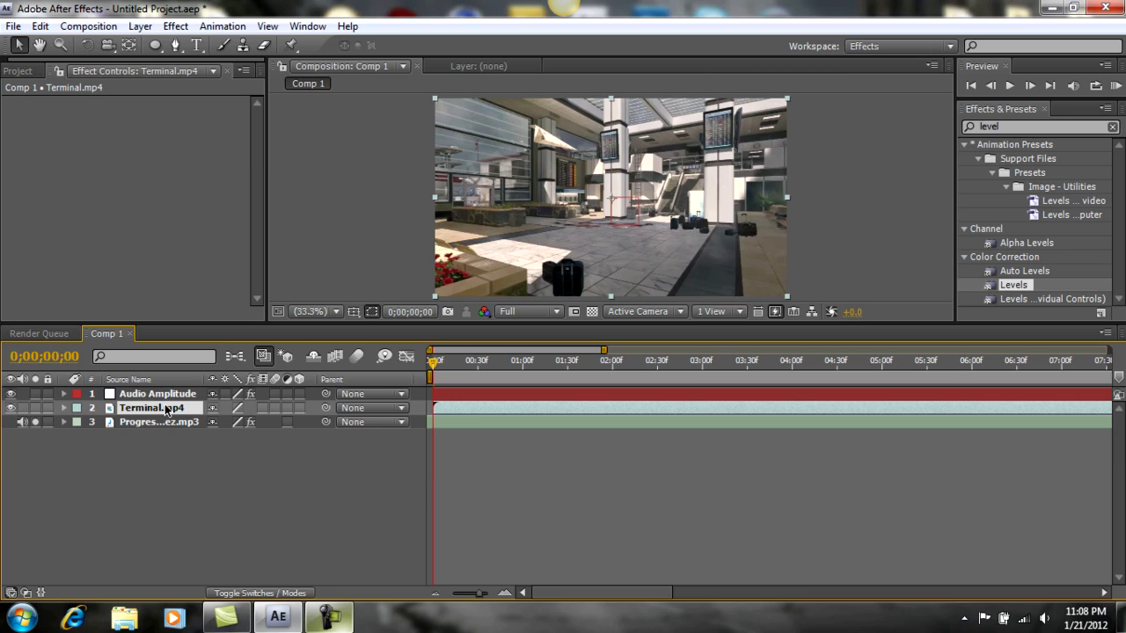
{"action": "key", "text": "s"}
{"action": "left_click", "coordinate": [151, 380]}
{"action": "left_click", "coordinate": [162, 394]}
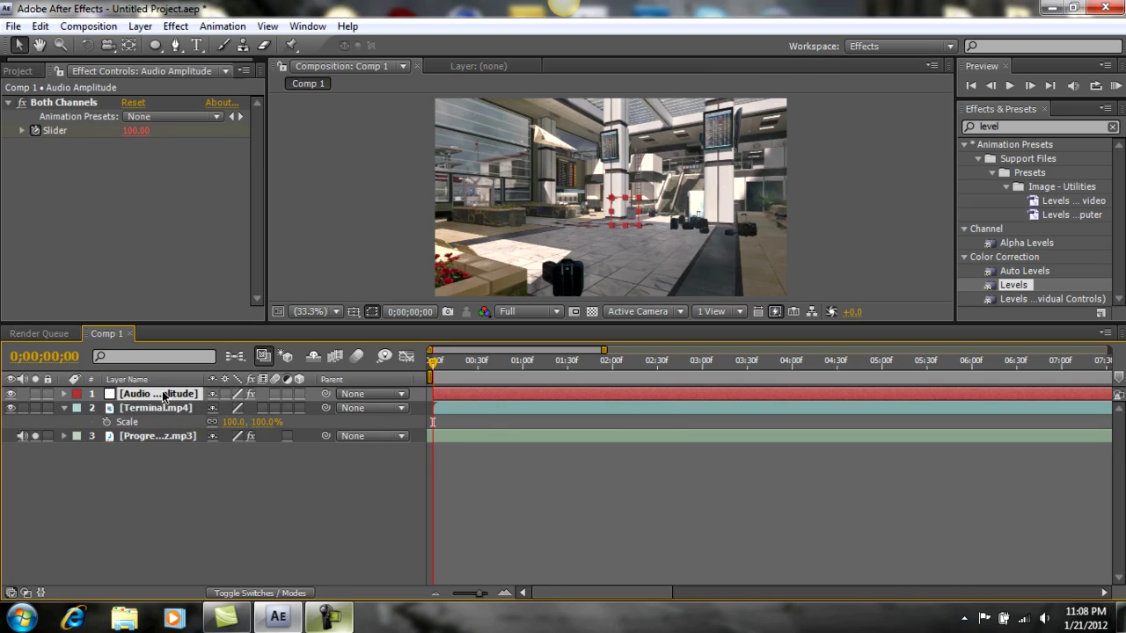
{"action": "key", "text": "e"}
{"action": "key", "text": "e"}
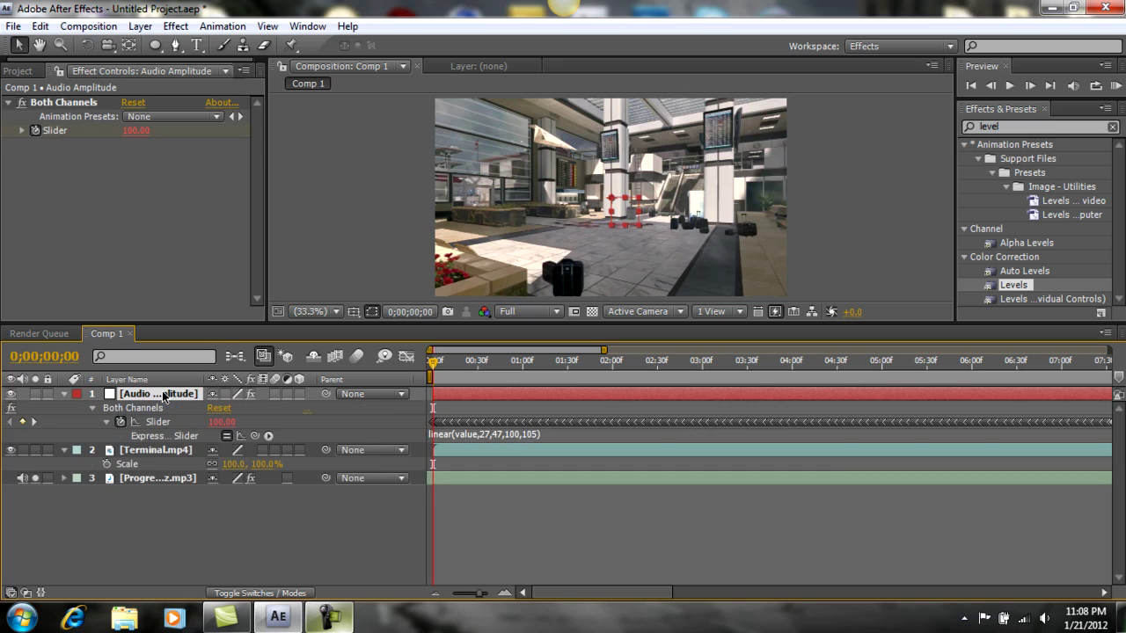
Add an expression to Terminal.mp4's Scale that assigns the Audio Amplitude layer's Both Channels Slider to temp.
{"action": "left_click", "coordinate": [151, 452]}
{"action": "left_click", "coordinate": [106, 463], "text": "alt"}
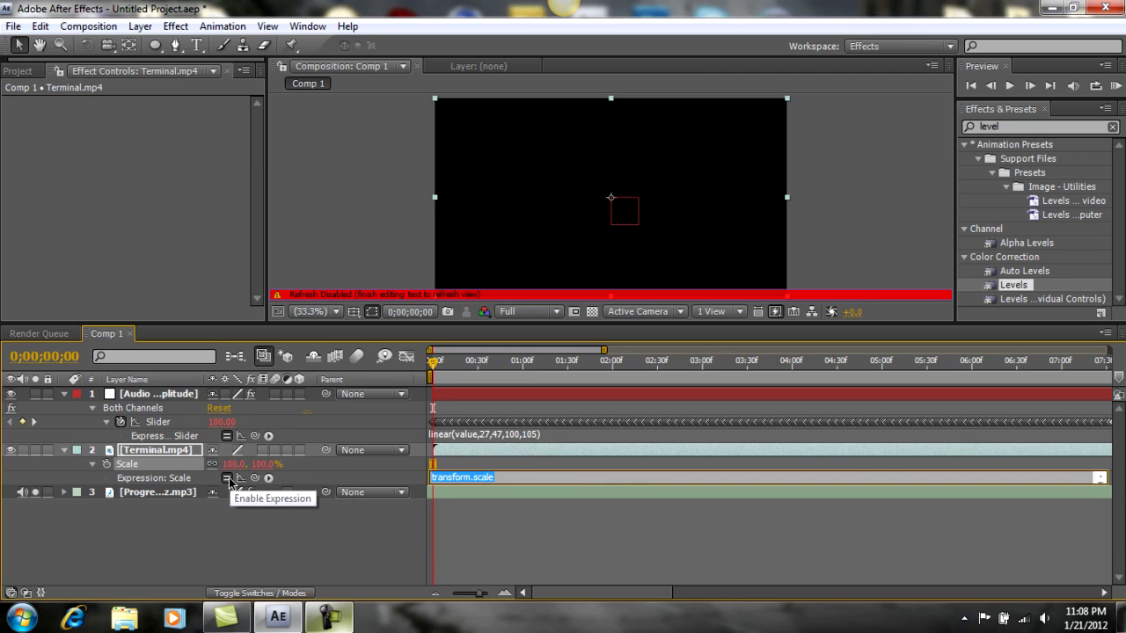
{"action": "type", "text": "temp"}
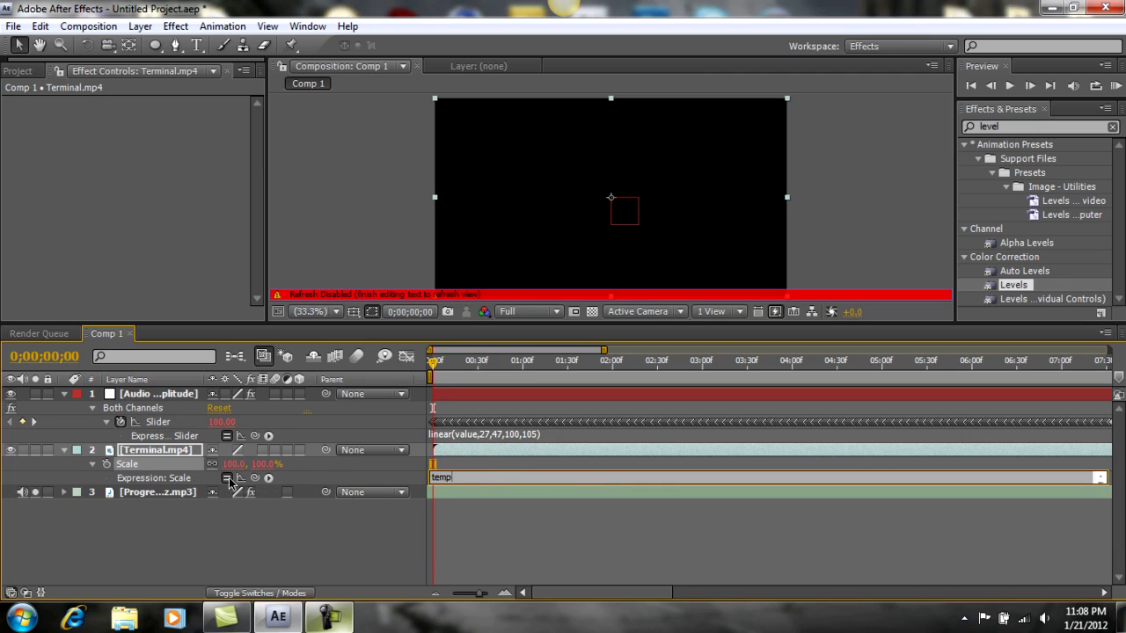
{"action": "type", "text": "=="}
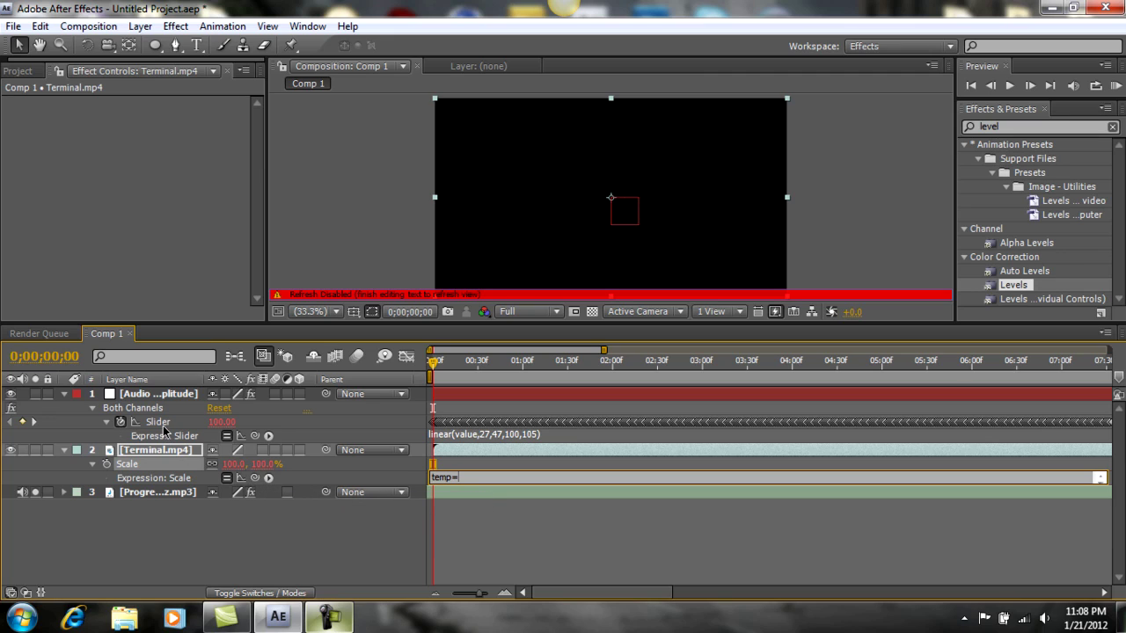
{"action": "left_click", "coordinate": [339, 618]}
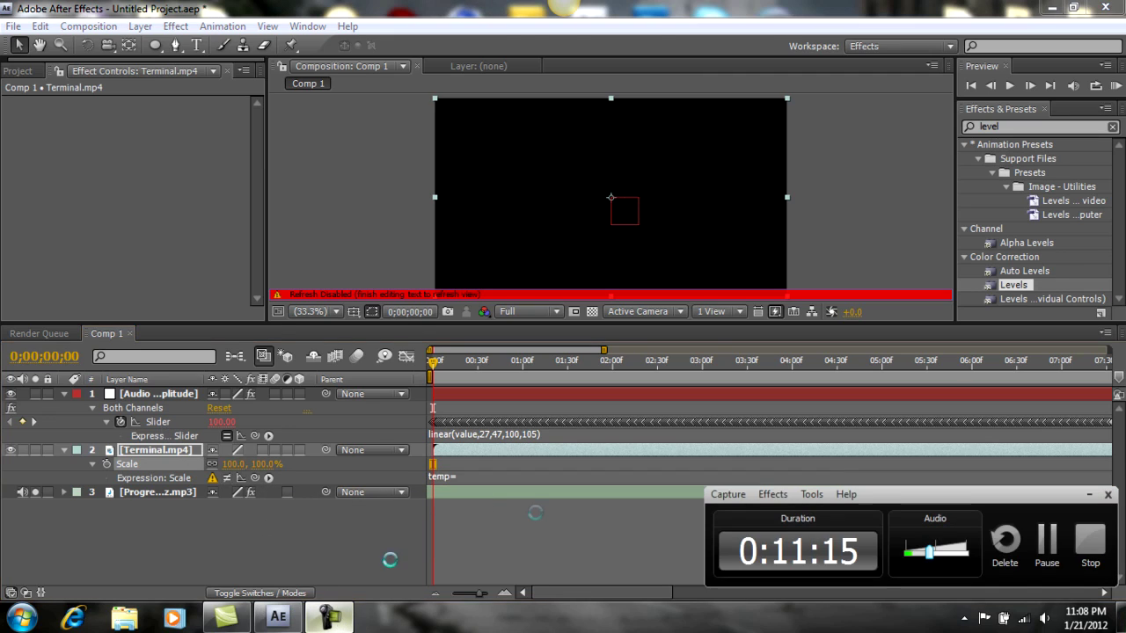
{"action": "left_click", "coordinate": [1044, 554]}
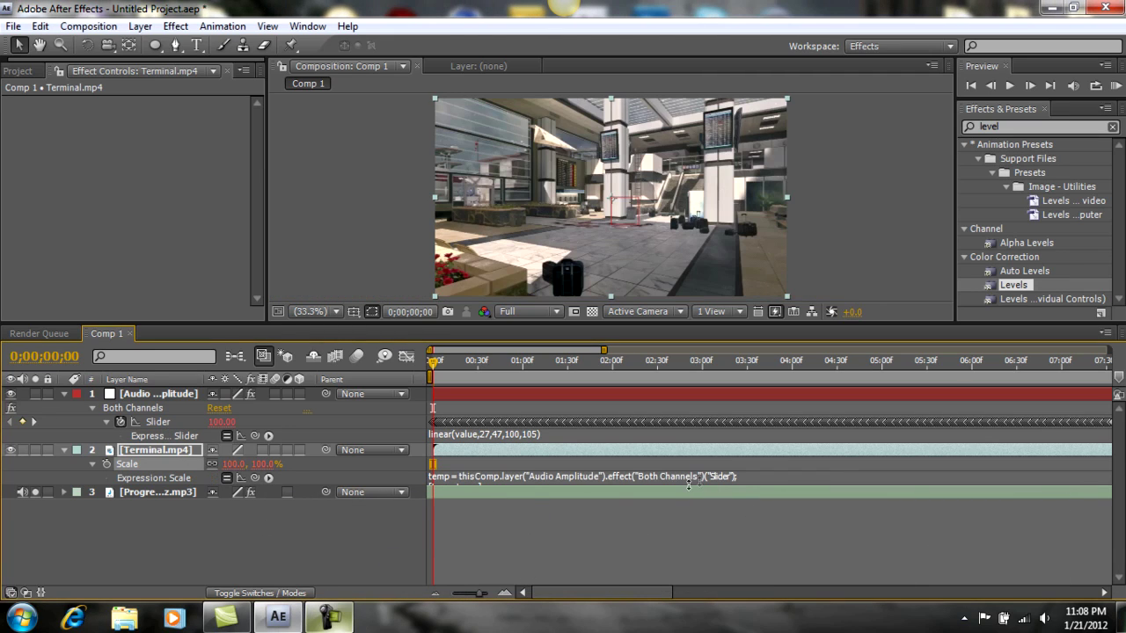
Rewrite the second line of Terminal.mp4's Scale expression as [temp,temp] after the semicolon-terminated first line.
{"action": "left_click", "coordinate": [701, 479]}
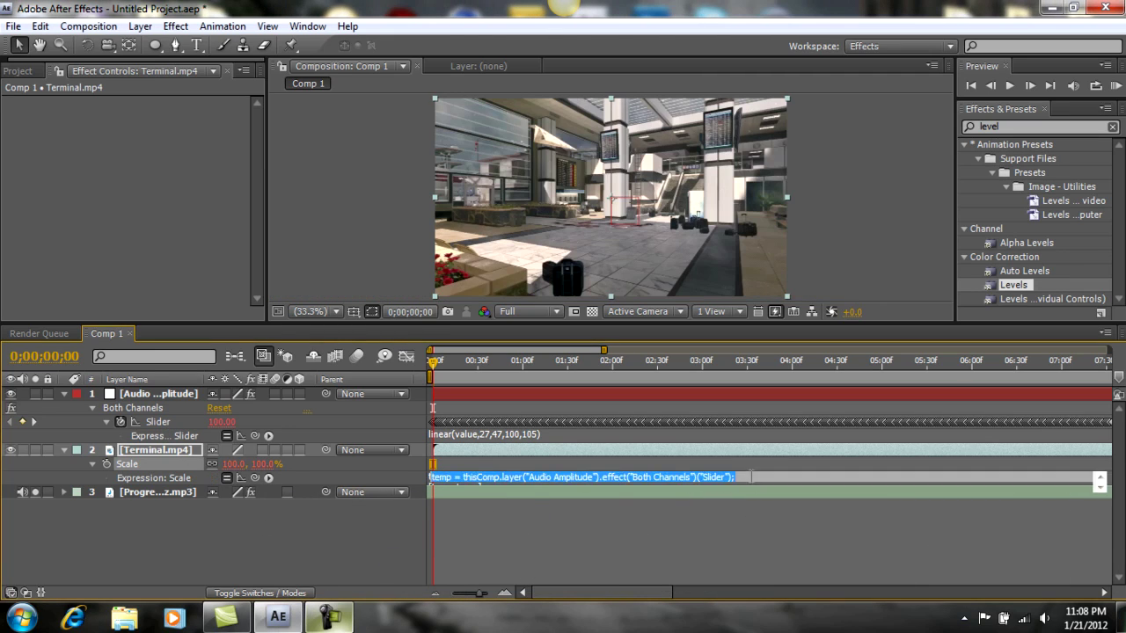
{"action": "left_click", "coordinate": [745, 476]}
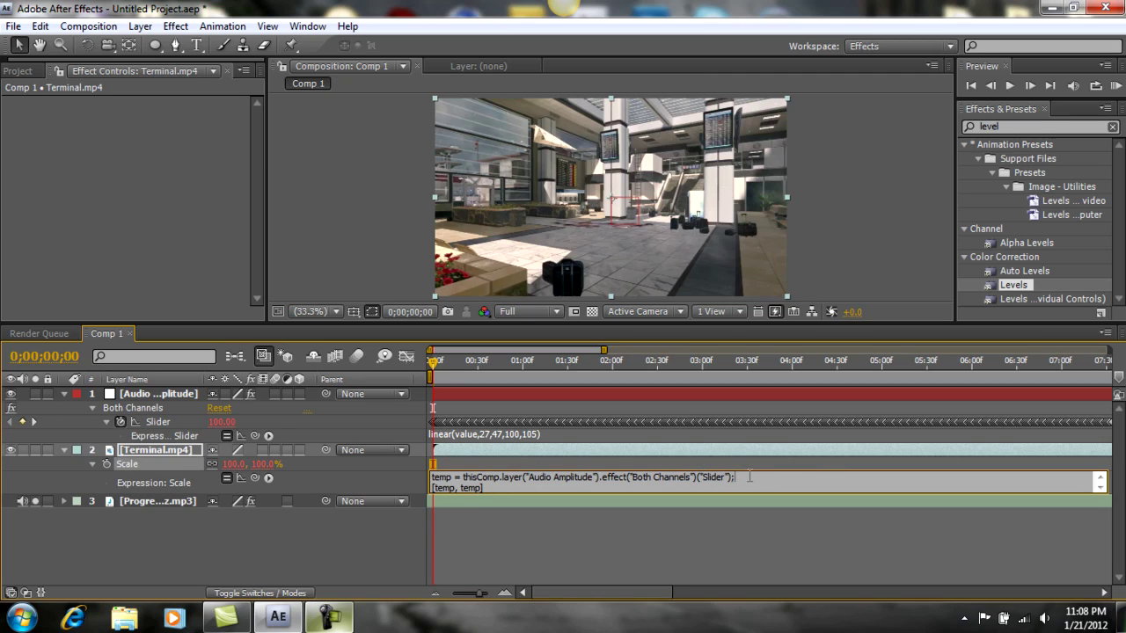
{"action": "left_click_drag", "start_coordinate": [483, 491], "coordinate": [432, 491]}
{"action": "key", "text": "BackSpace"}
{"action": "type", "text": ";;"}
{"action": "key", "text": "Return"}
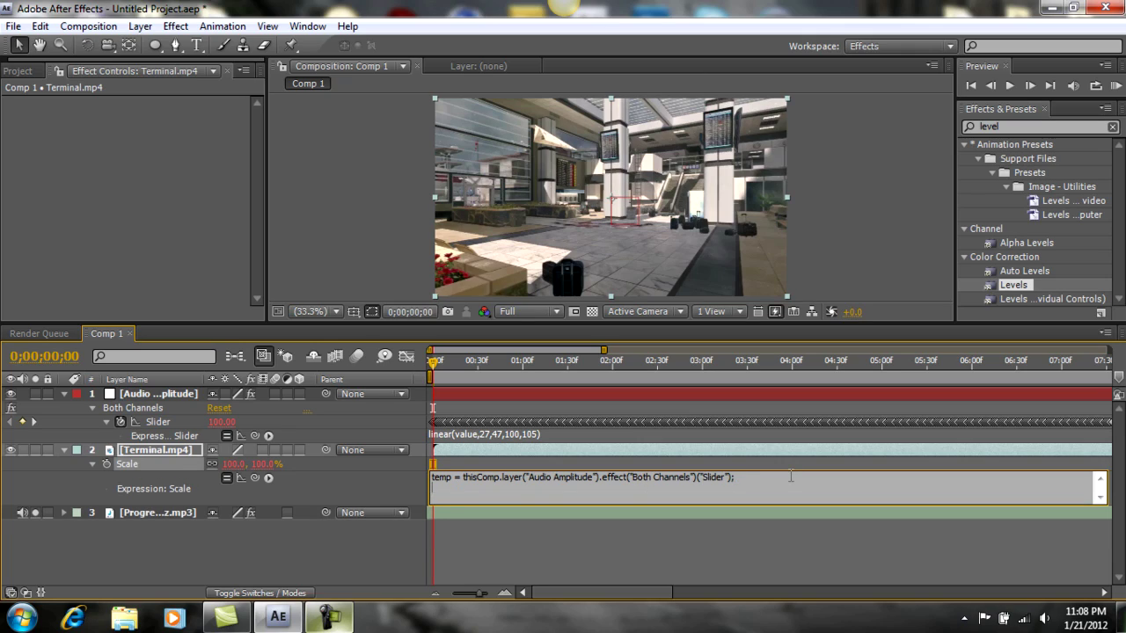
{"action": "type", "text": "[temp,temp"}
{"action": "left_click", "coordinate": [283, 563]}
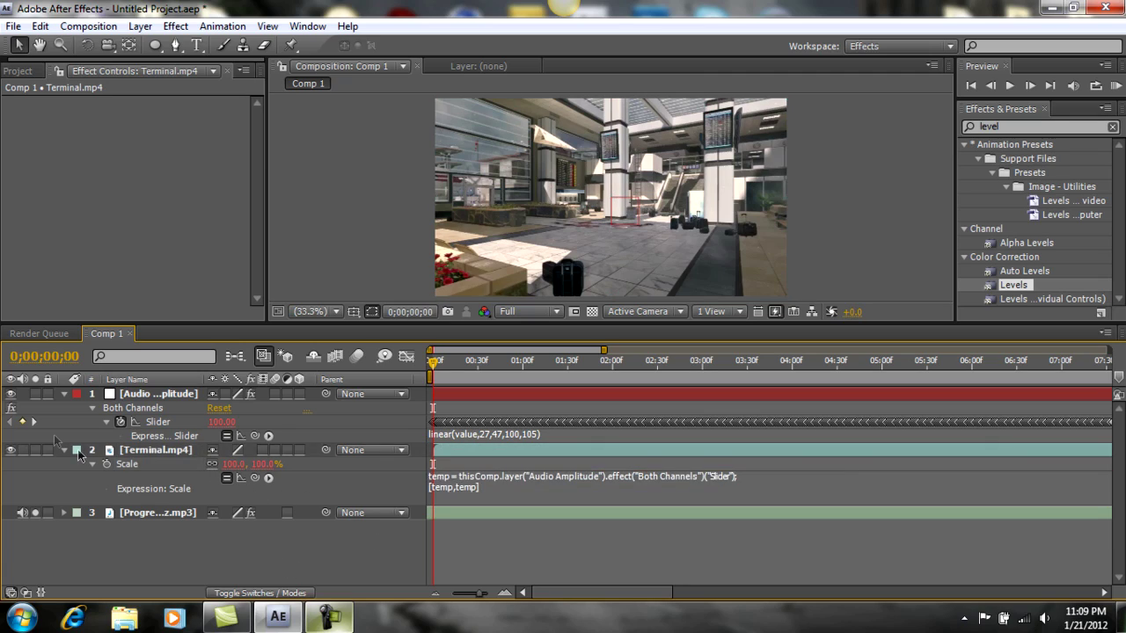
Collapse the Terminal.mp4 and Audio Amplitude layers and play a RAM preview of the audio-driven scaling.
{"action": "left_click", "coordinate": [64, 449]}
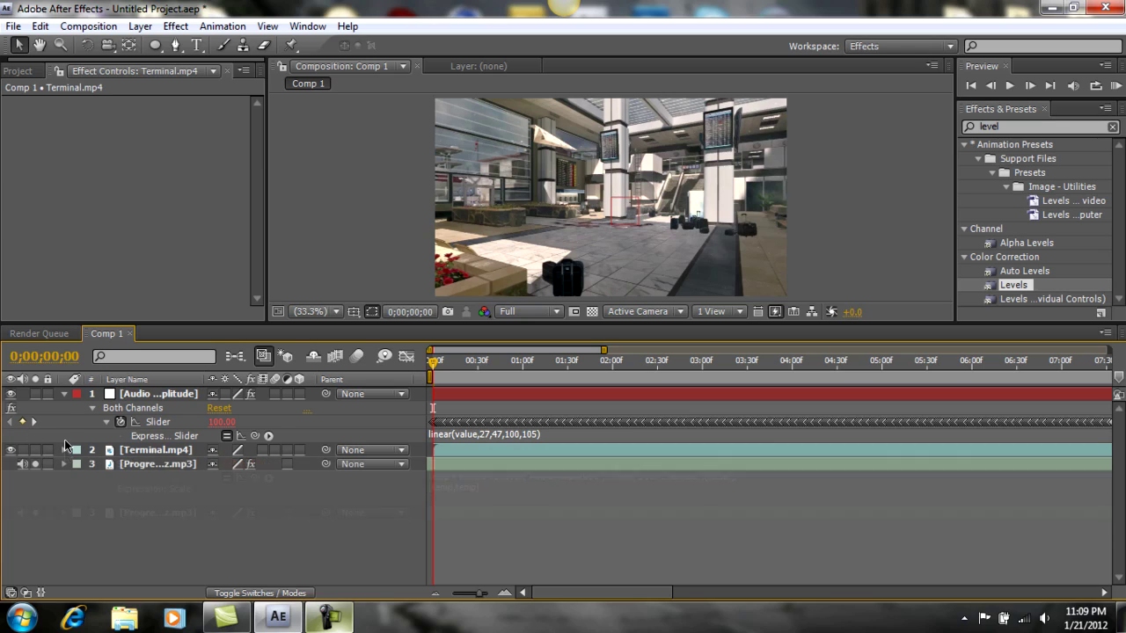
{"action": "left_click", "coordinate": [63, 394]}
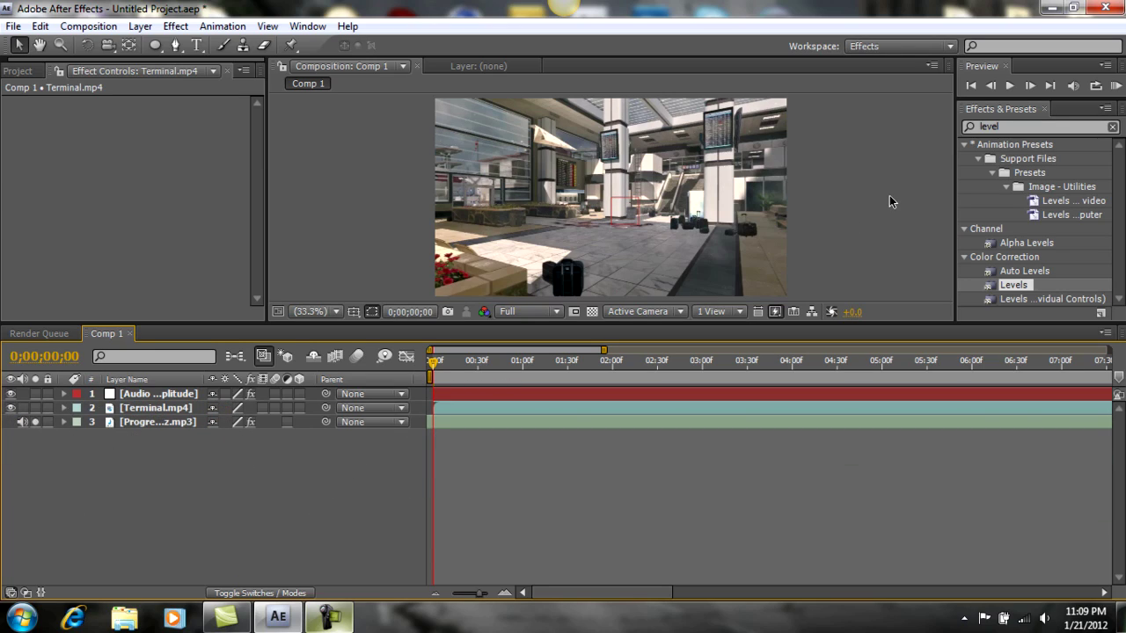
{"action": "left_click", "coordinate": [1115, 85]}
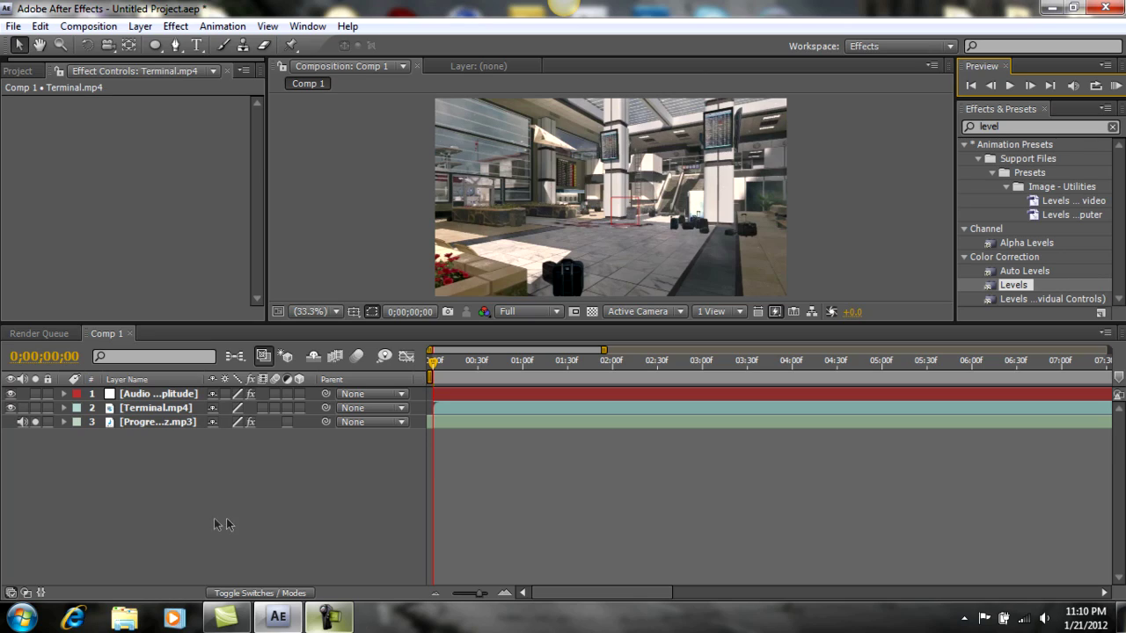
{"action": "left_click", "coordinate": [329, 618]}
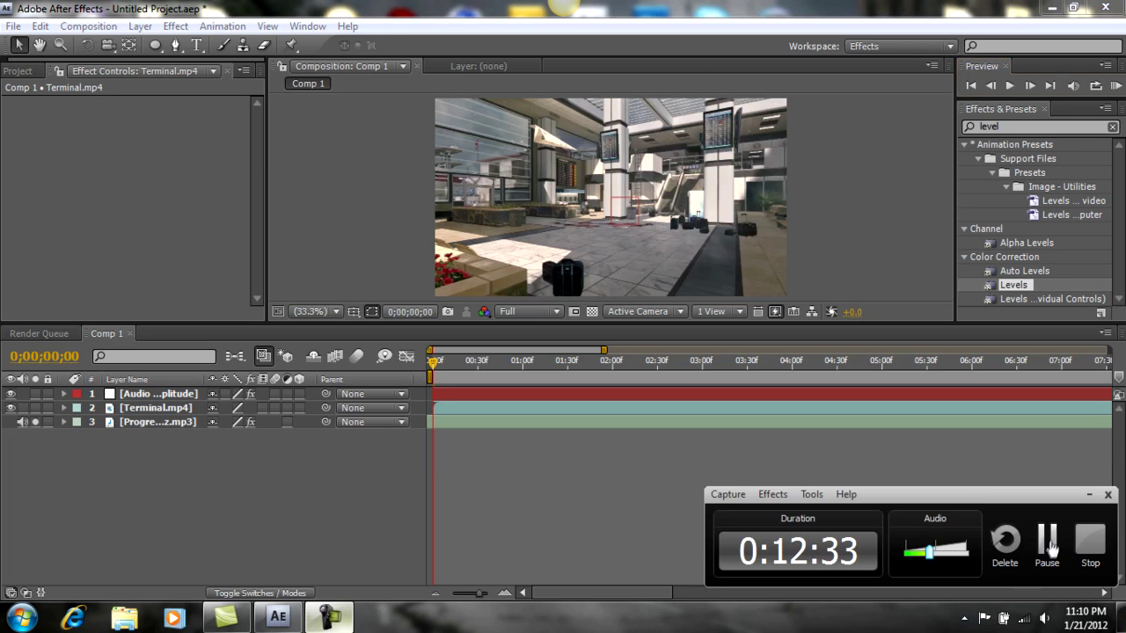